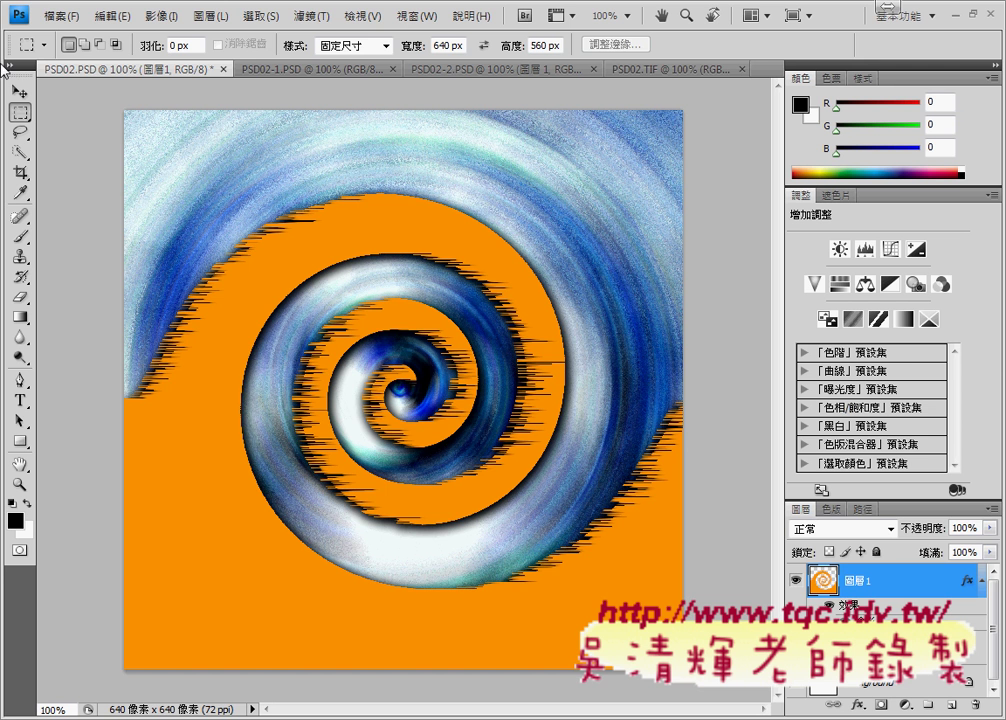
Step: After checking the reference, preset the Crop tool to 640 × 560 px and cancel the trial crop
click(650, 69)
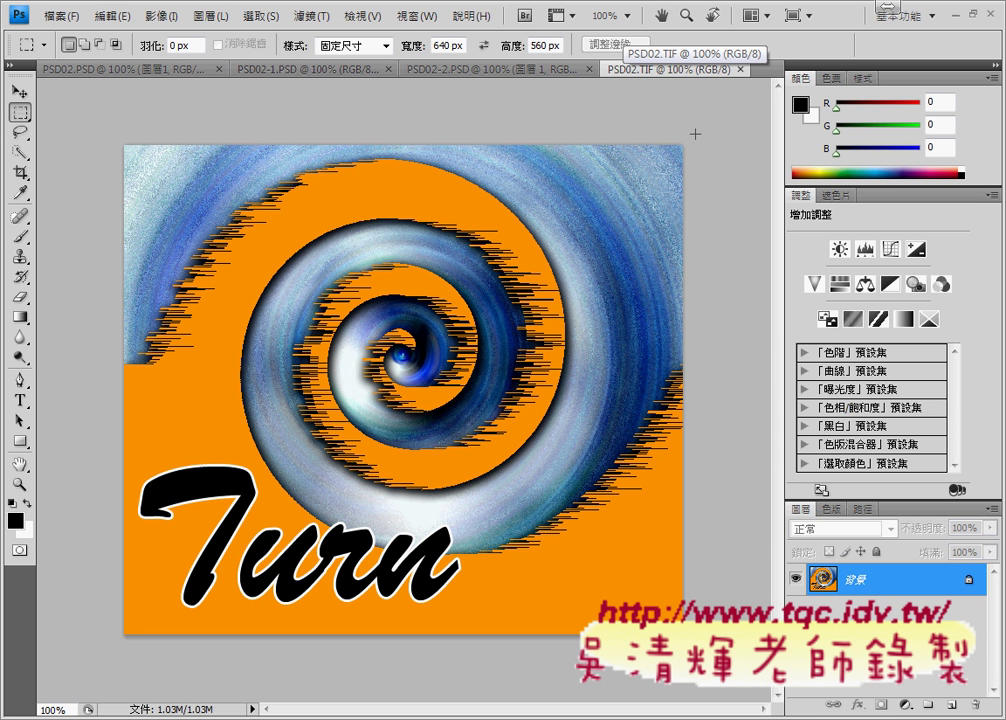
click(150, 69)
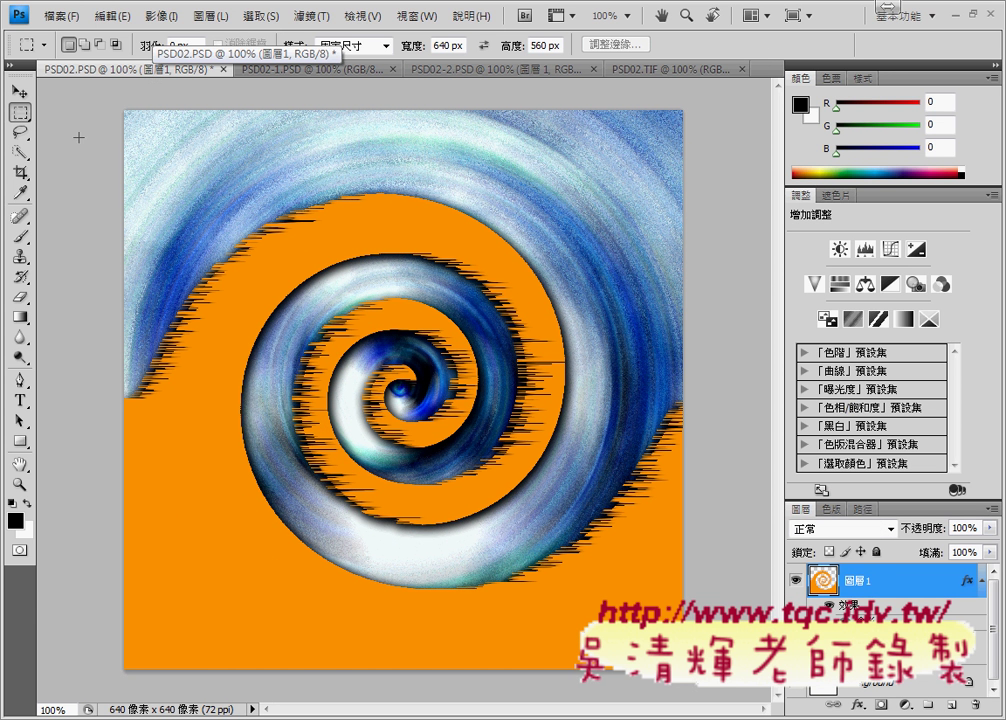
click(20, 176)
text(640)
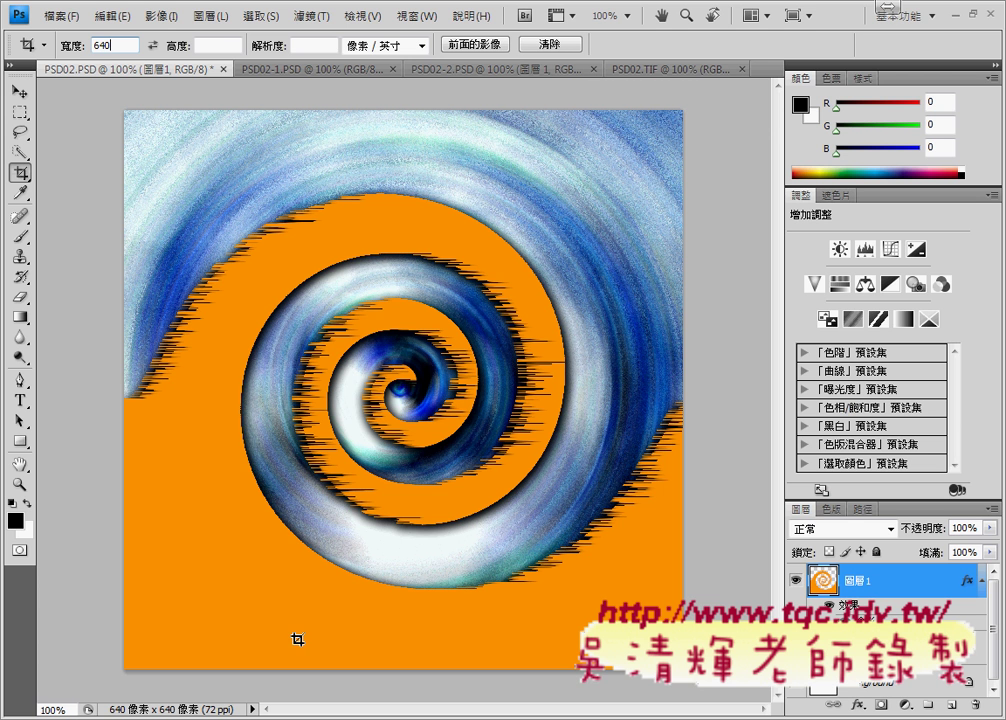
click(214, 43)
text(560)
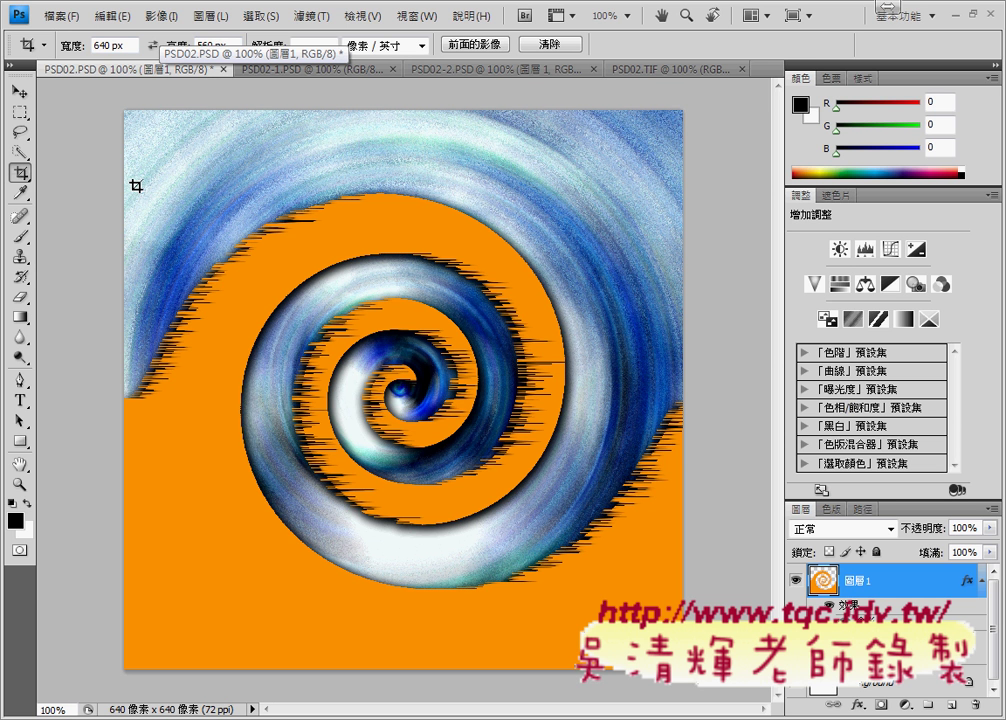
drag(130, 181, 683, 668)
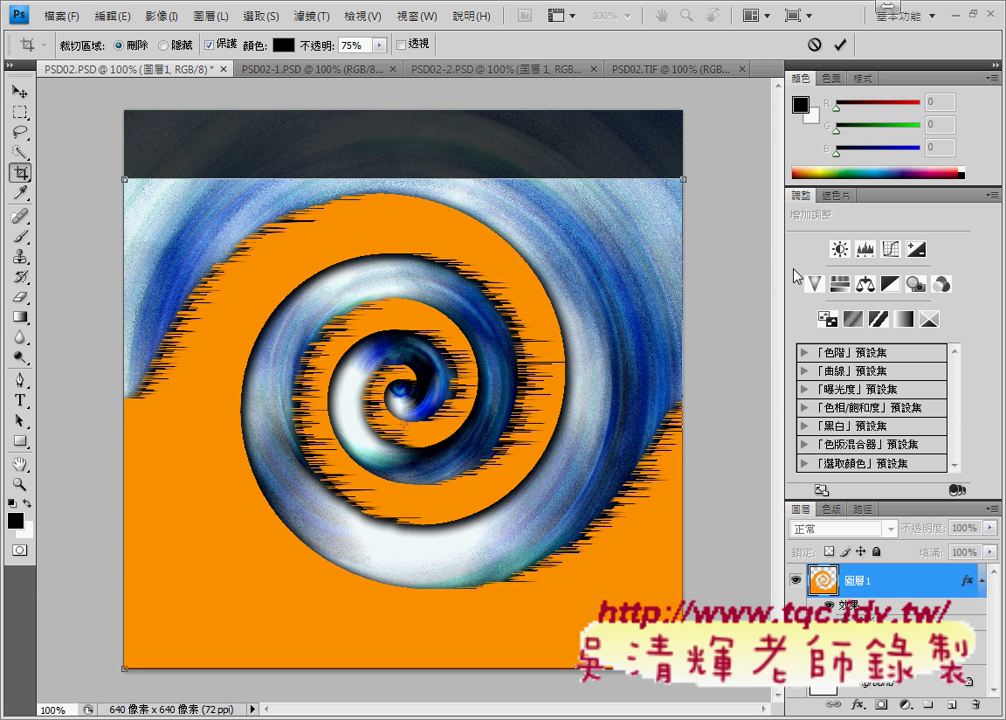
click(840, 44)
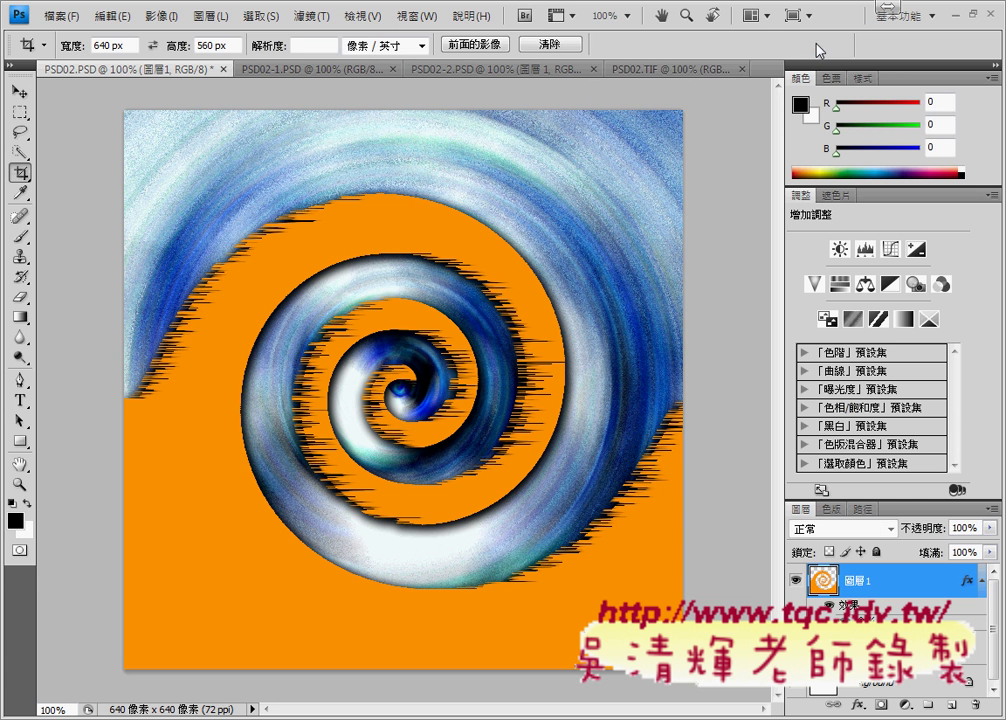
Step: Crop the spiral to a fixed-size 640 × 560 px marquee placed at the canvas bottom
click(25, 119)
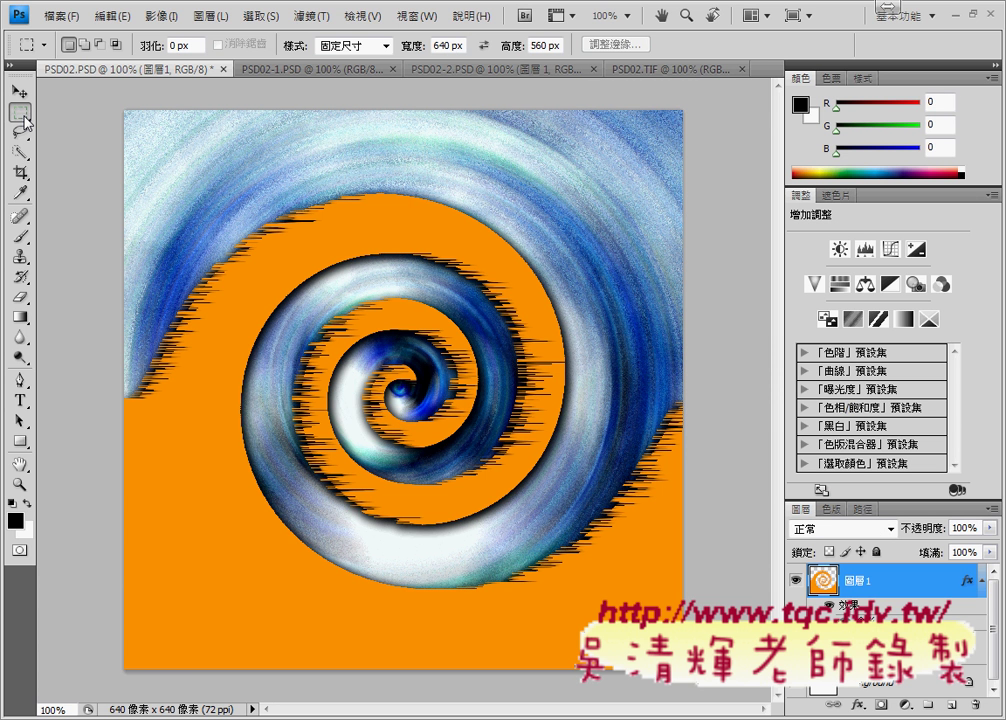
click(324, 50)
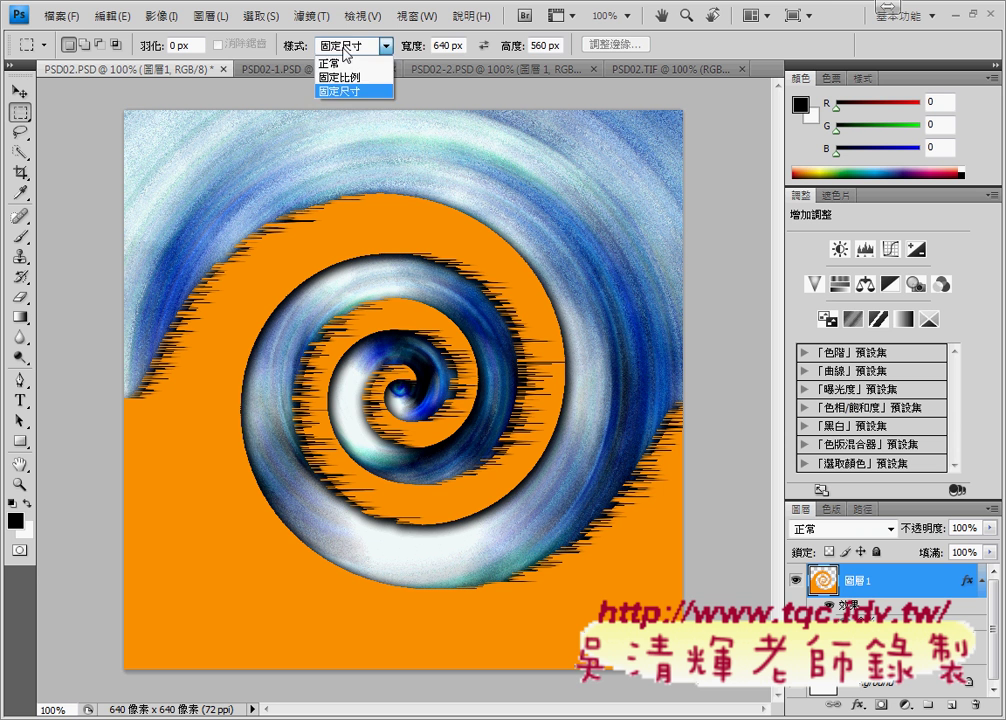
click(338, 63)
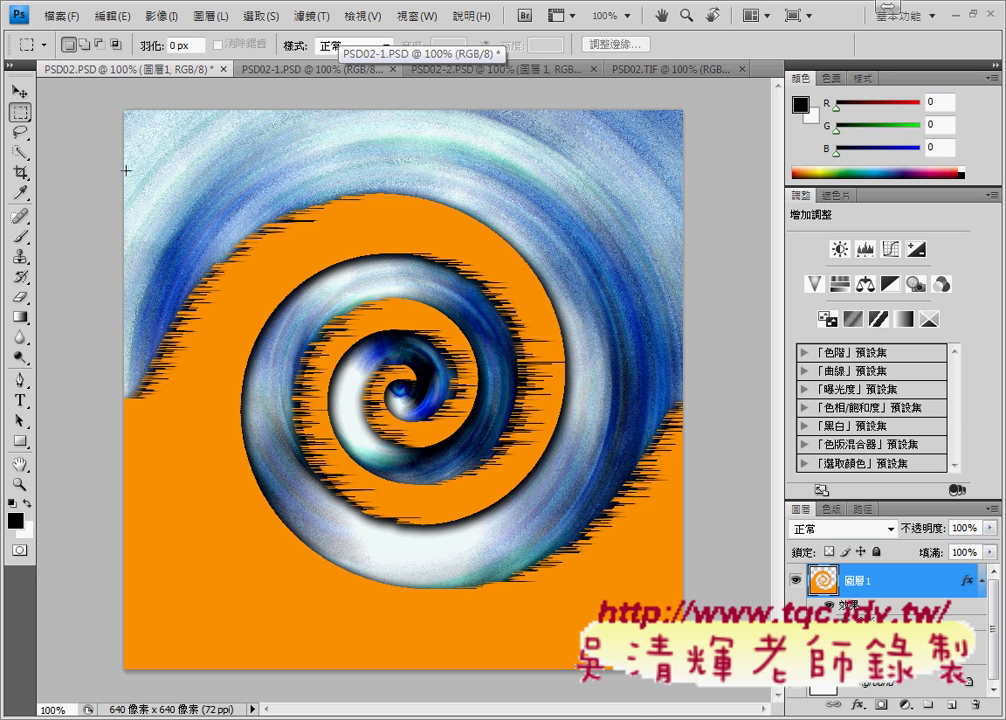
drag(414, 616, 690, 675)
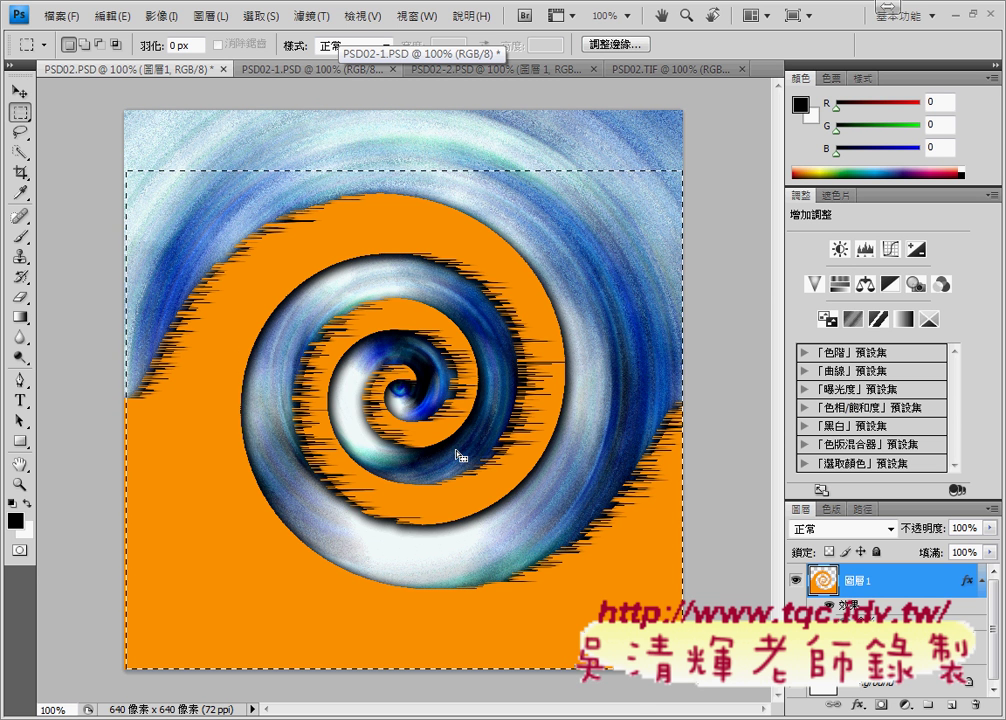
click(340, 46)
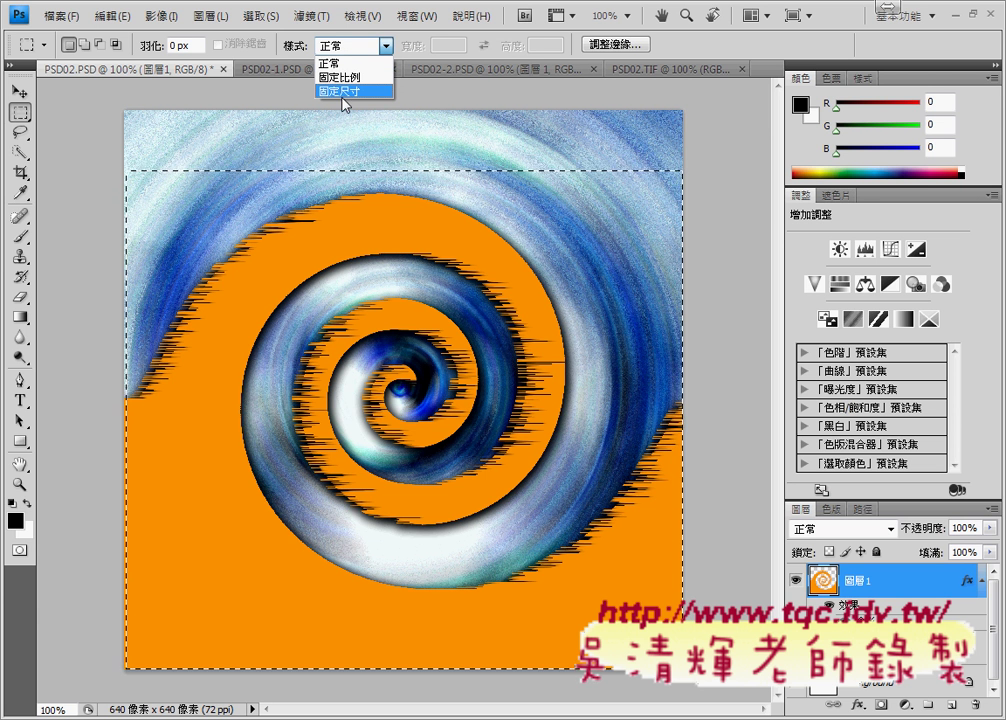
click(345, 91)
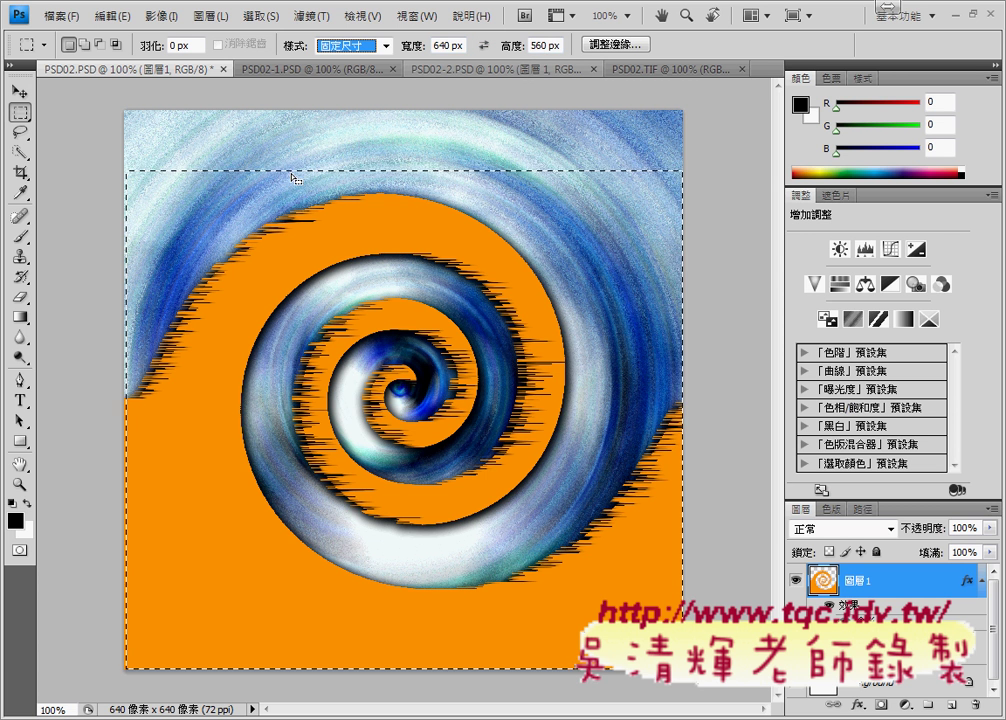
click(127, 150)
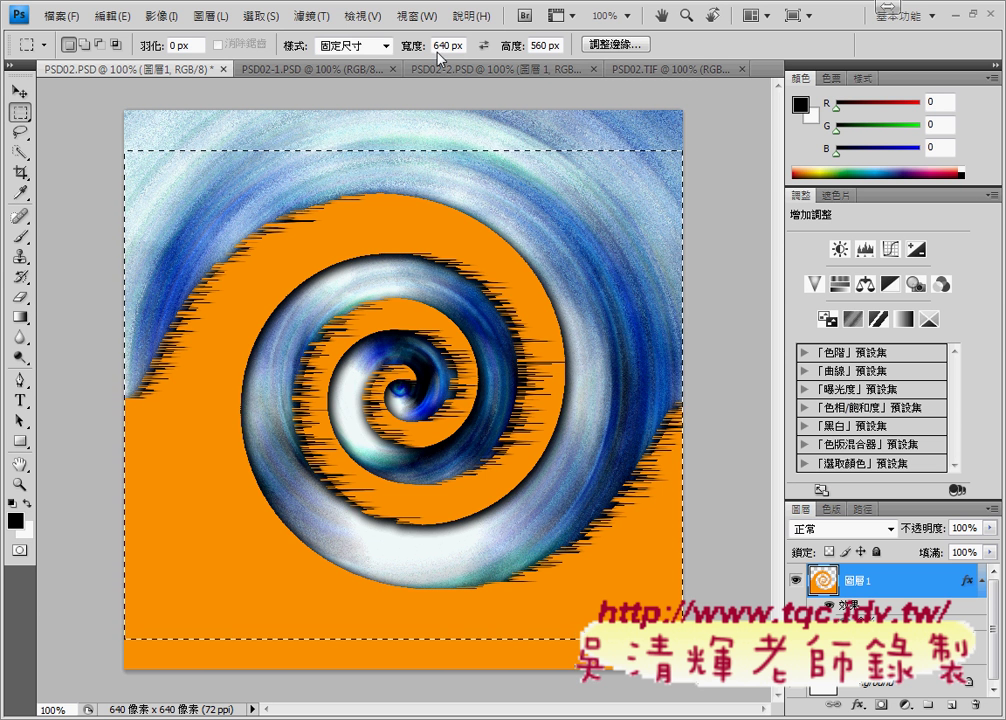
drag(448, 168, 446, 198)
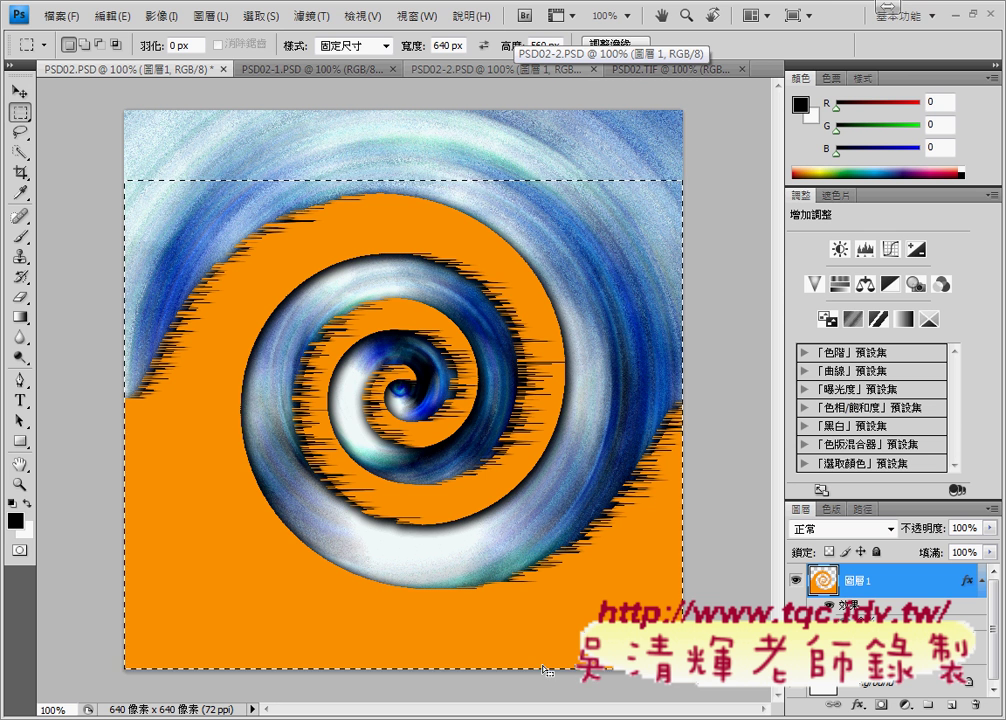
click(160, 17)
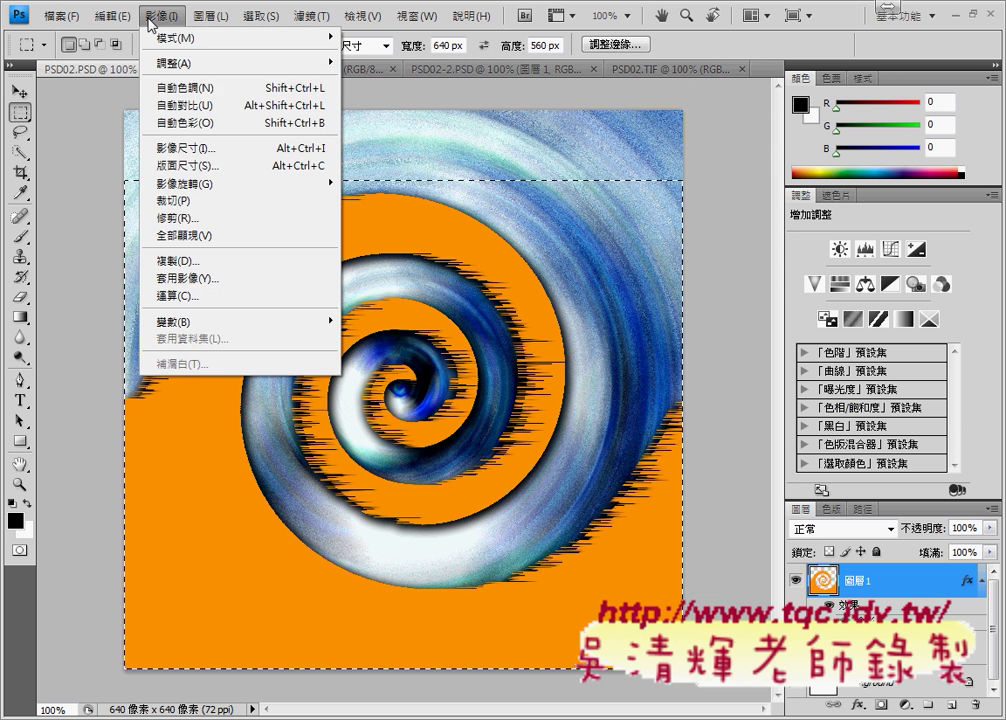
click(178, 202)
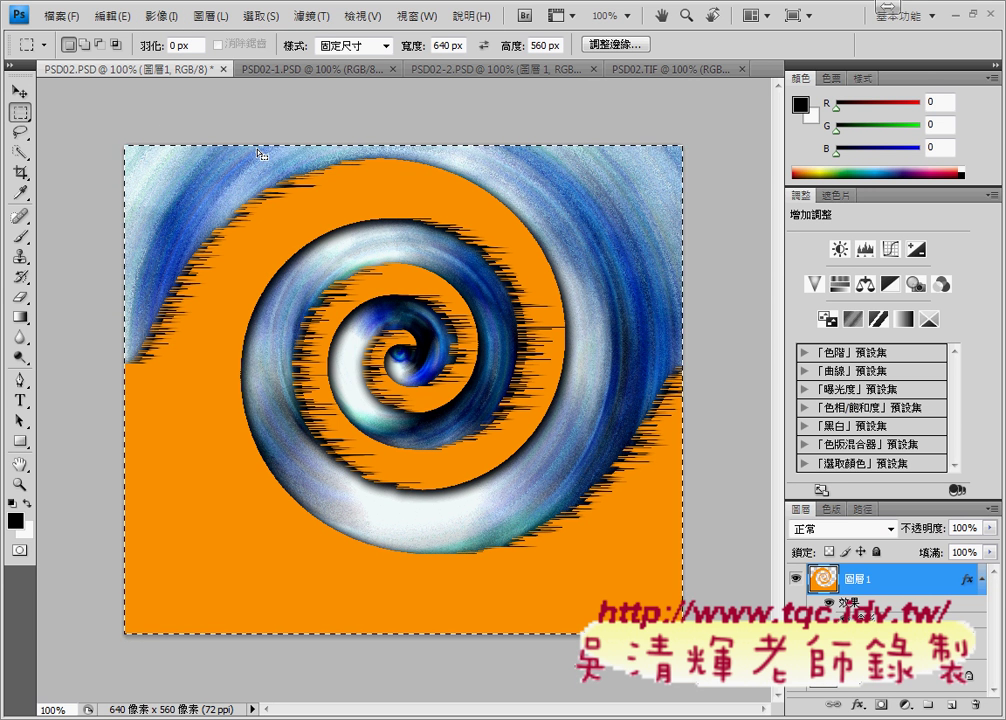
Step: Deselect, select all, then undo the crop to restore the 640 × 640 px canvas
click(160, 17)
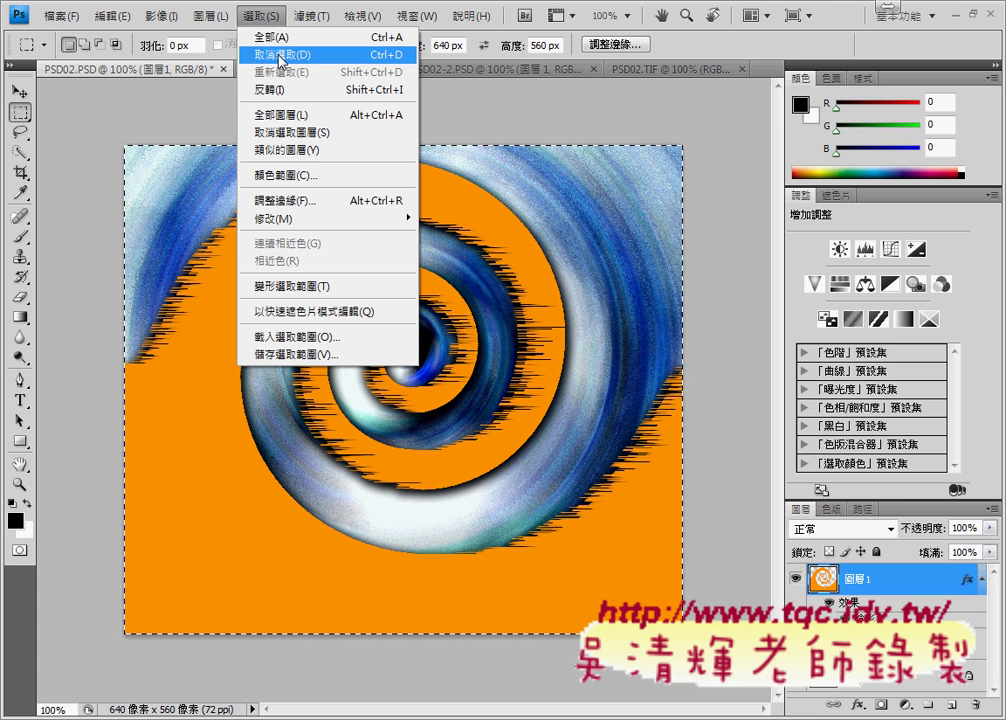
click(279, 59)
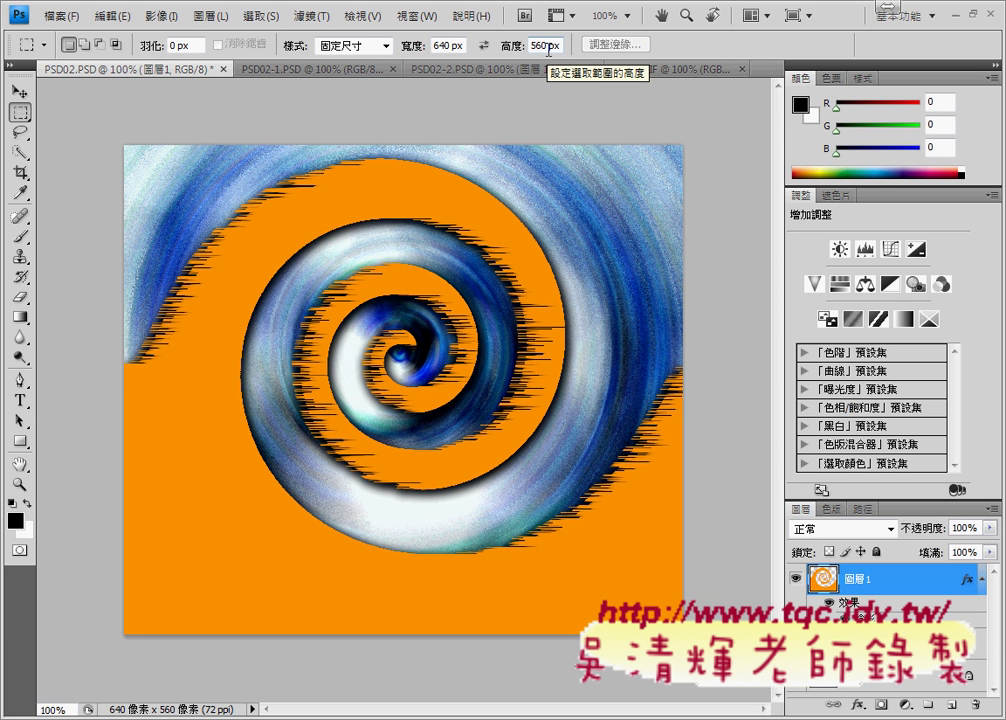
key(ctrl+a)
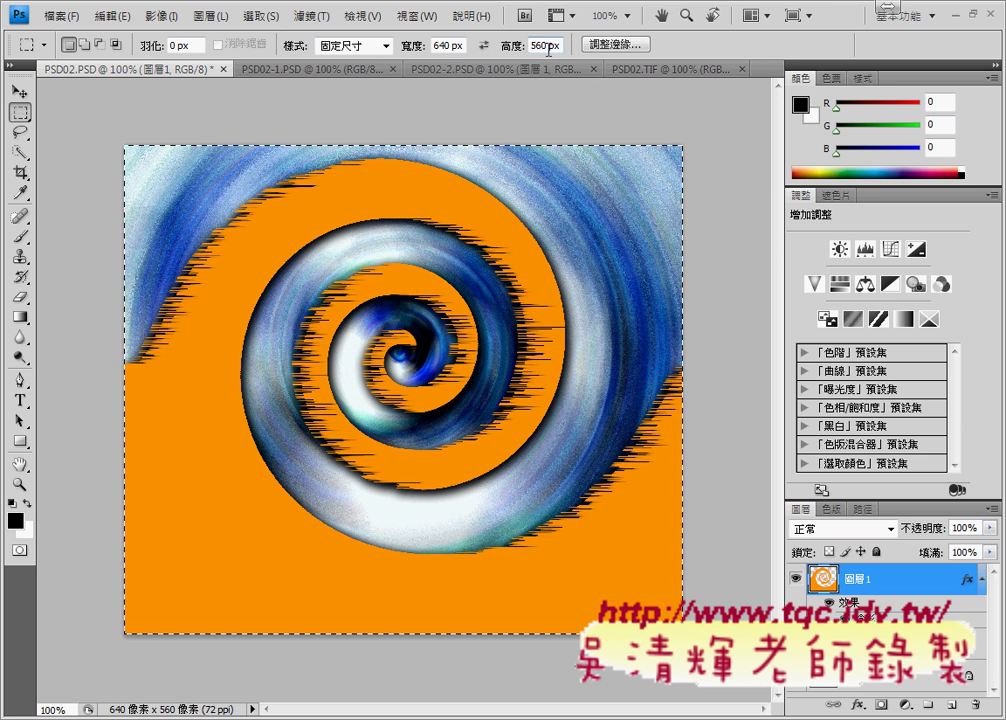
key(ctrl+z)
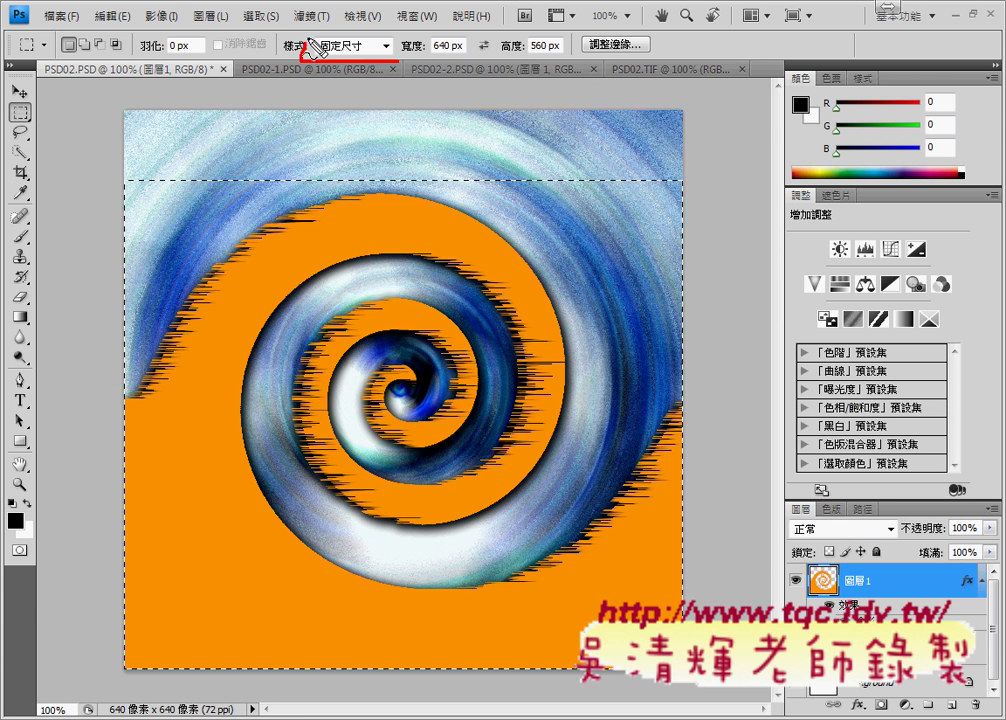
Step: Deselect the rectangular marquee so nothing is selected on the 640 × 640 px spiral
mouse_move(300, 62)
mouse_down()
mouse_move(407, 72)
mouse_move(470, 58)
mouse_move(432, 64)
mouse_up()
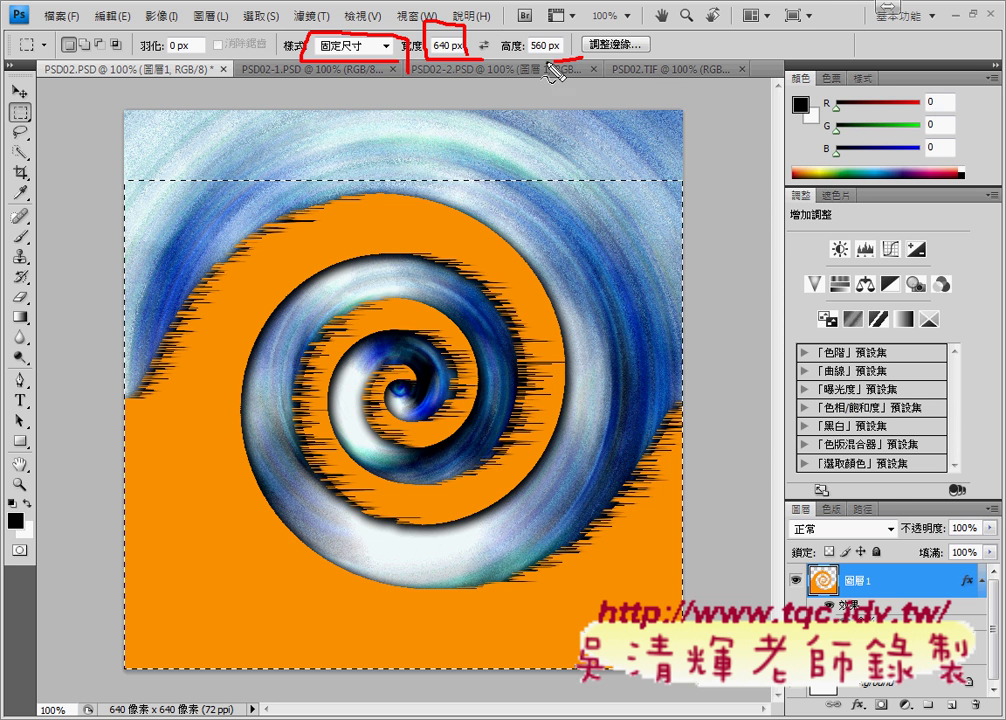
drag(556, 32, 580, 78)
key(Escape)
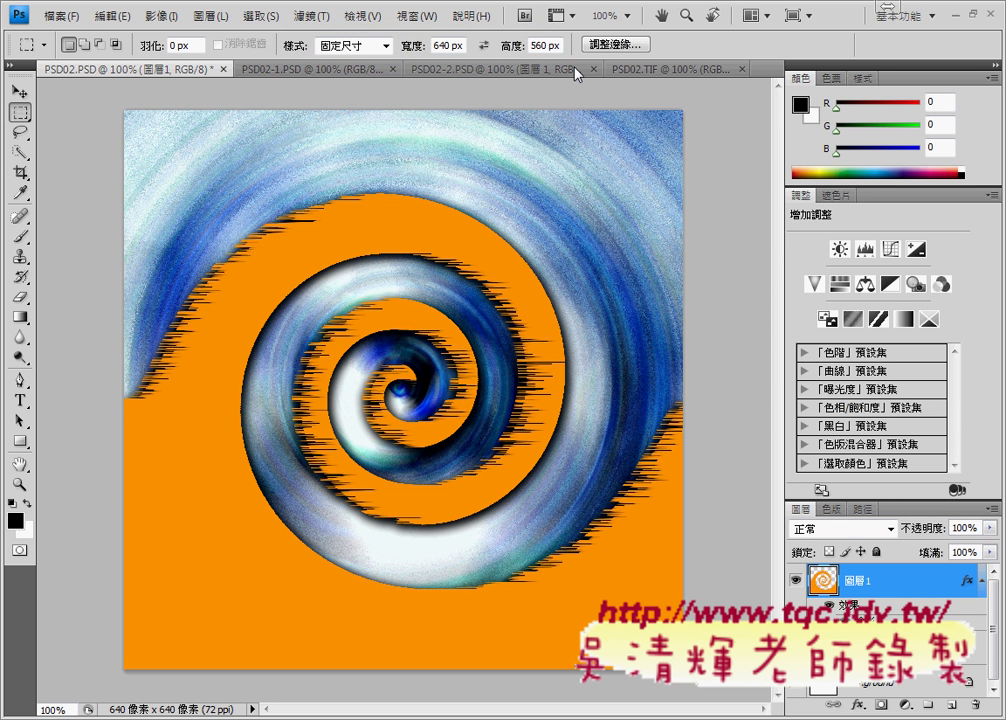
click(160, 17)
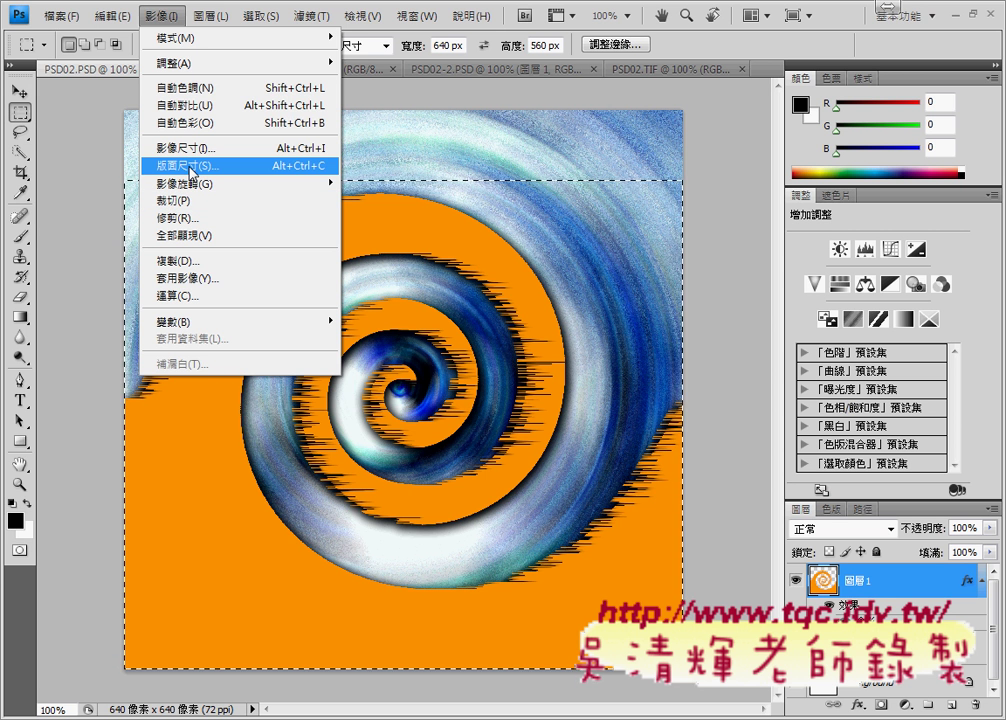
click(503, 105)
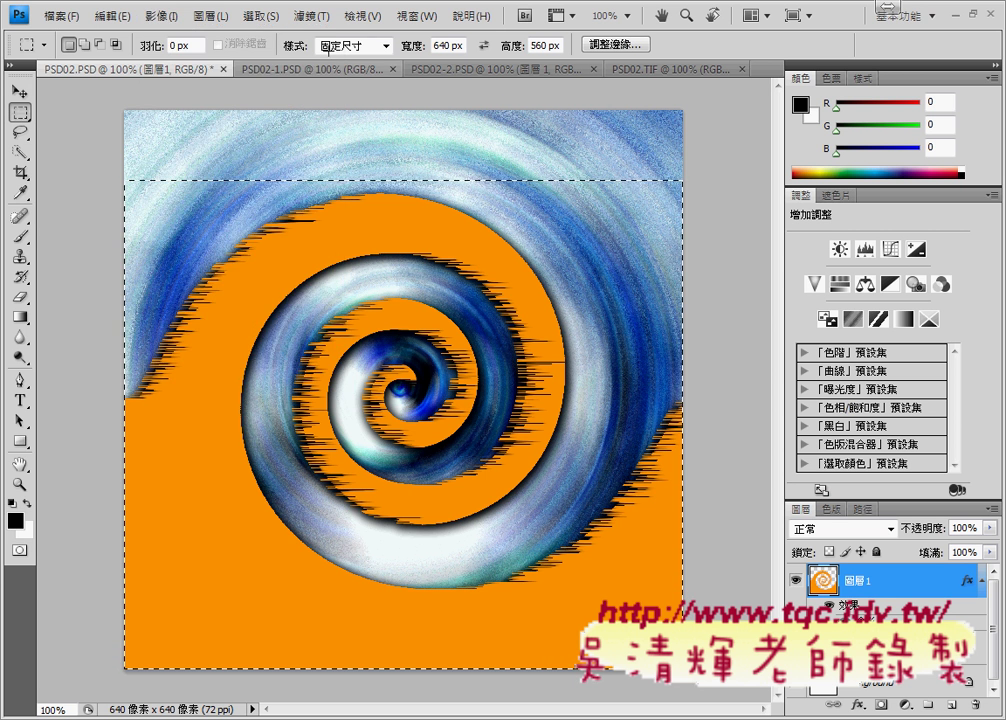
click(308, 17)
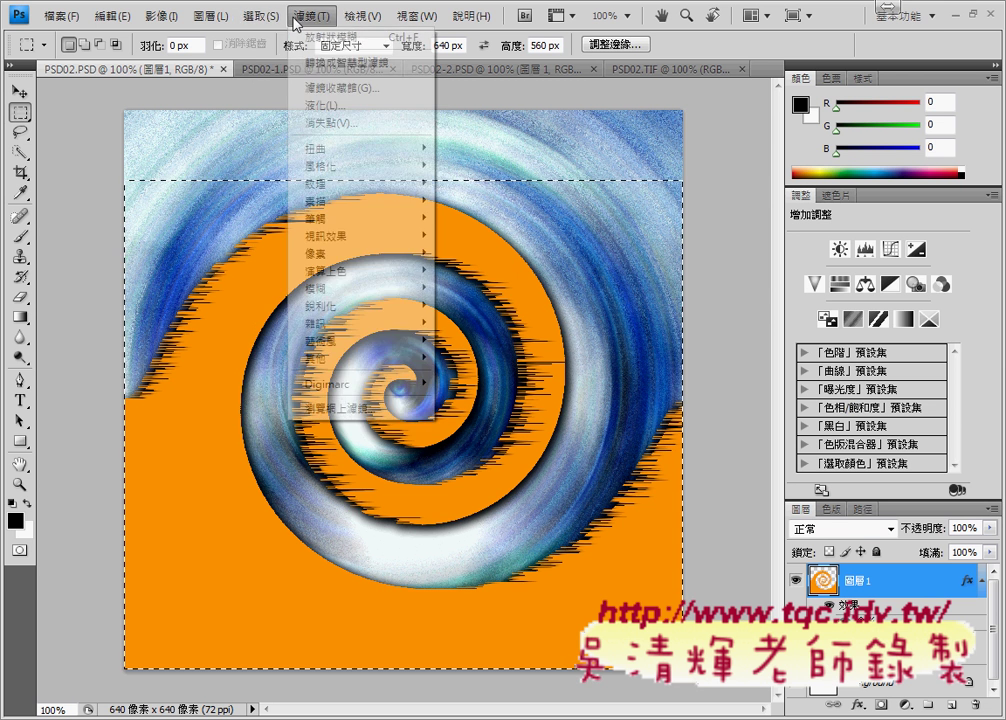
click(280, 52)
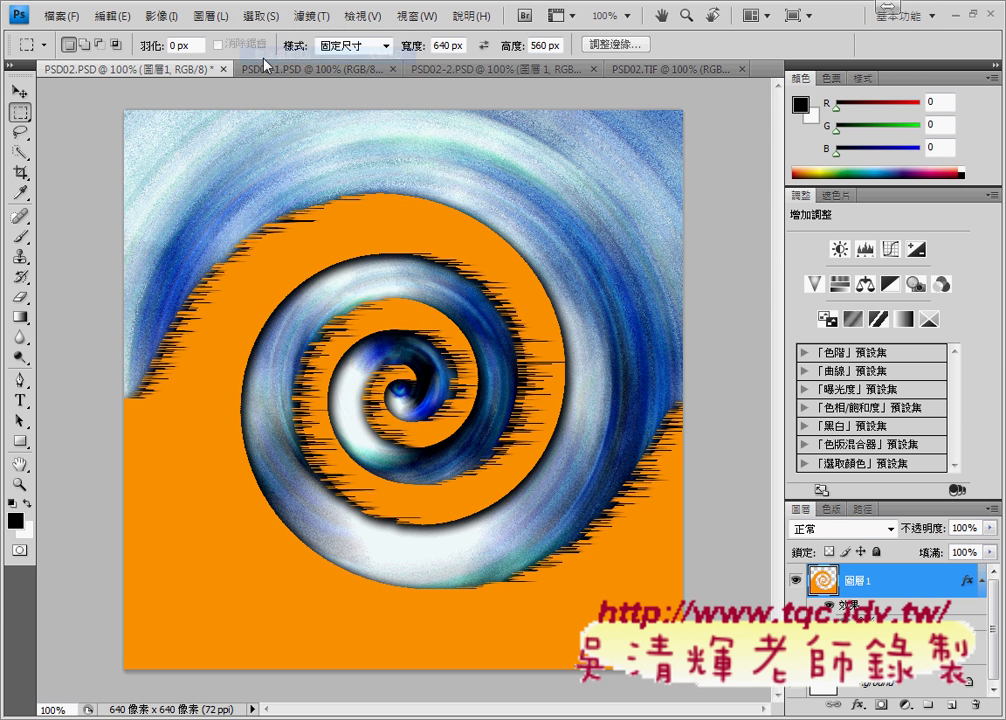
click(168, 18)
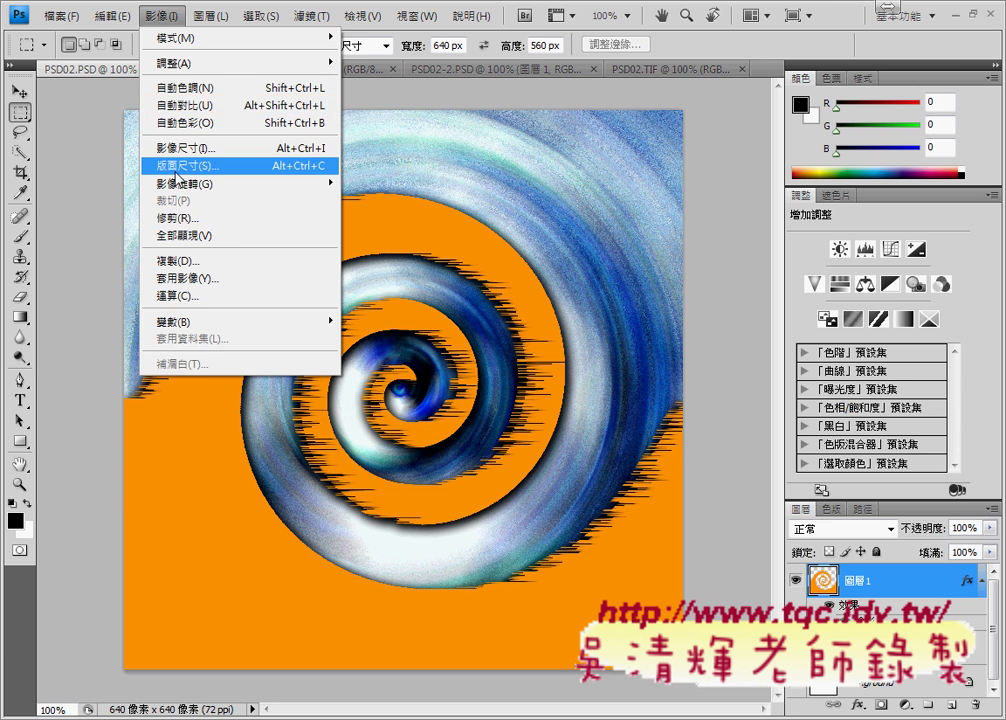
Step: Set canvas height to 560 px anchored bottom-centre, accept clipping, then view PSD02.TIF
click(178, 166)
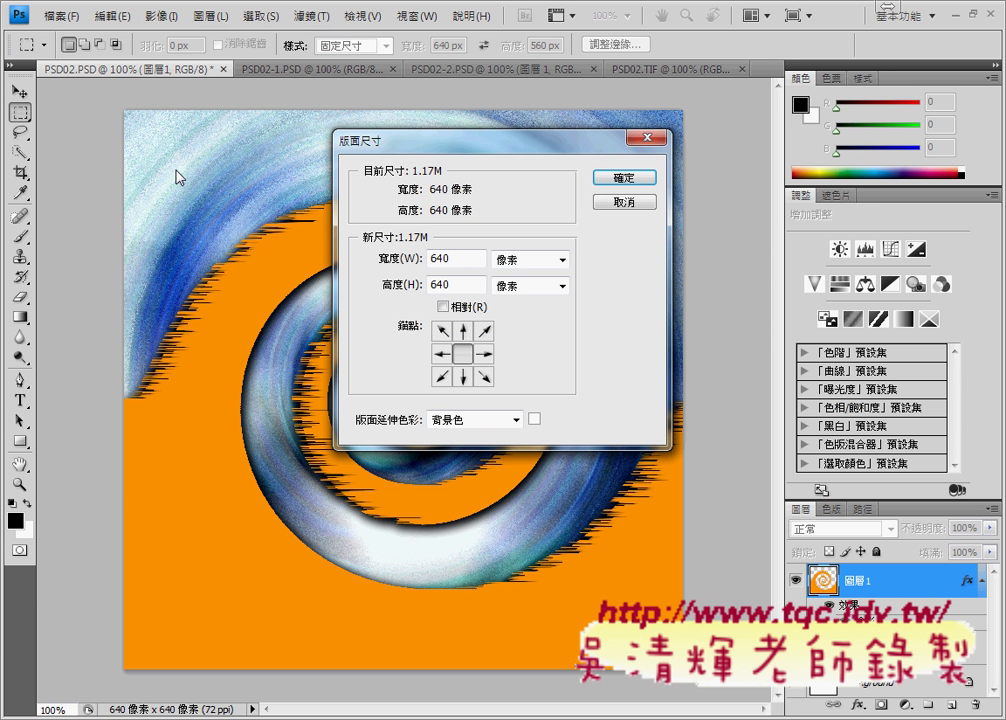
click(443, 286)
text(6)
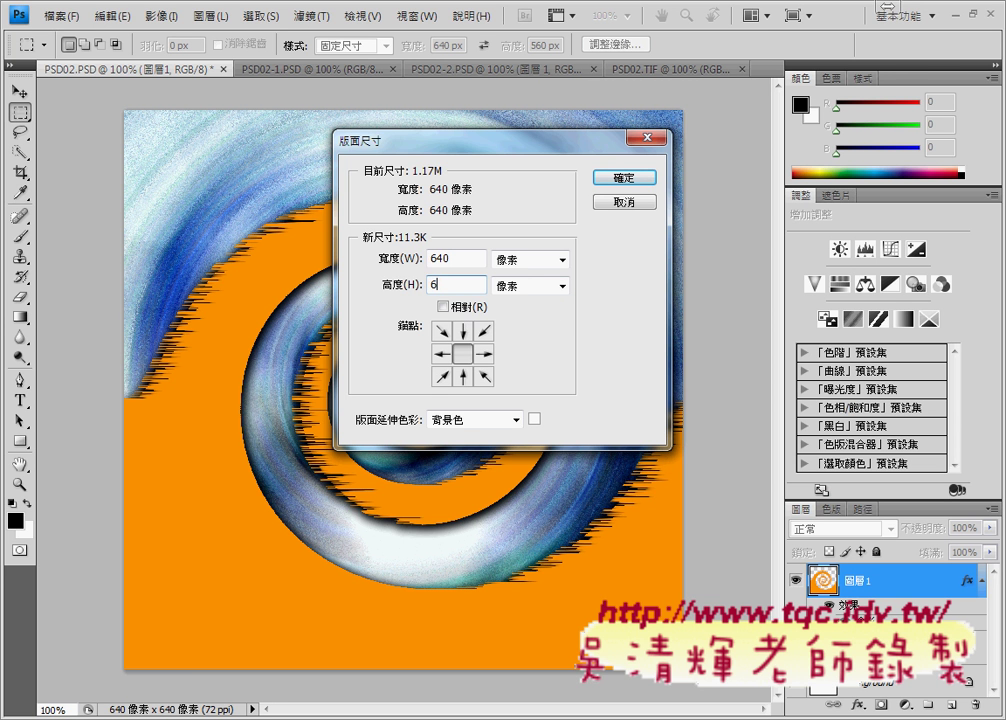
text(4)
key(BackSpace)
key(BackSpace)
text(60)
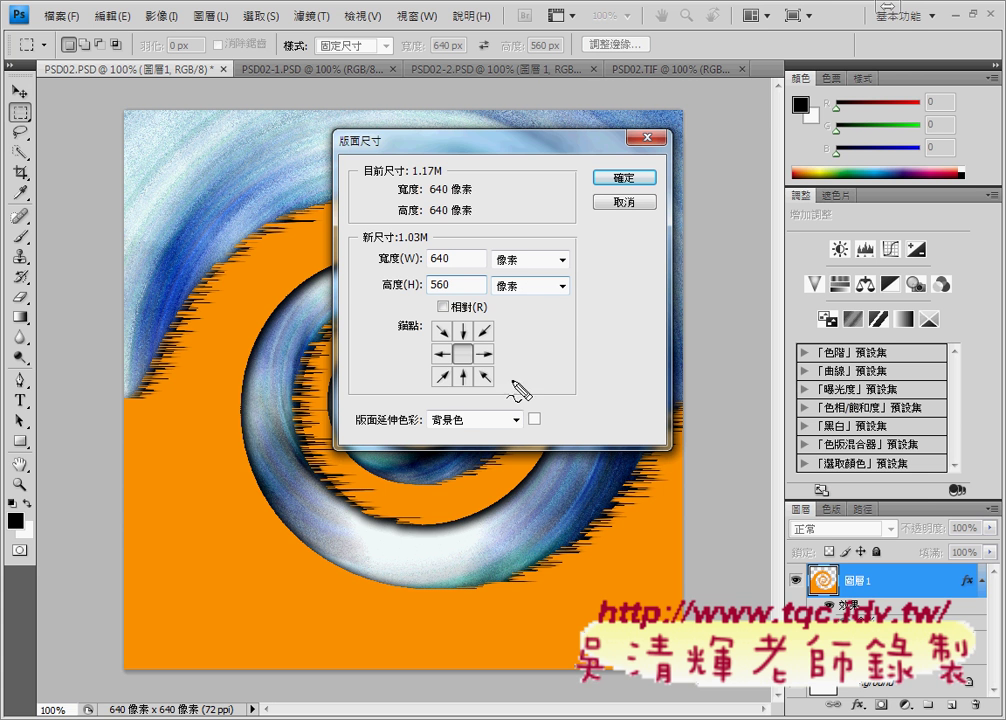
mouse_move(450, 385)
mouse_down()
mouse_move(494, 366)
mouse_move(478, 392)
mouse_up()
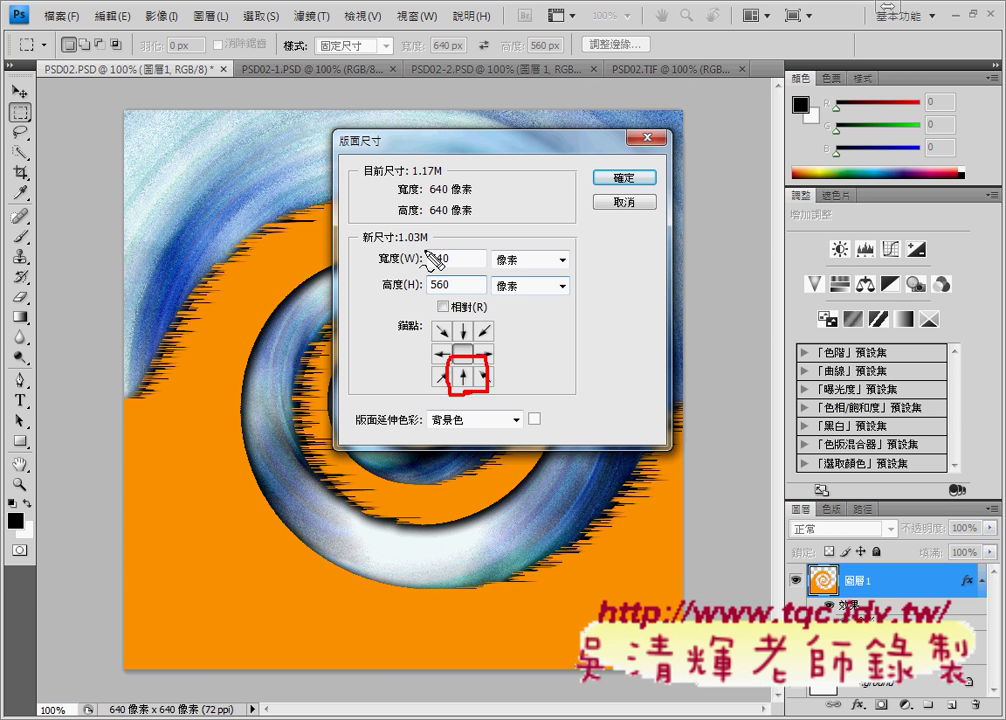
drag(127, 184, 690, 187)
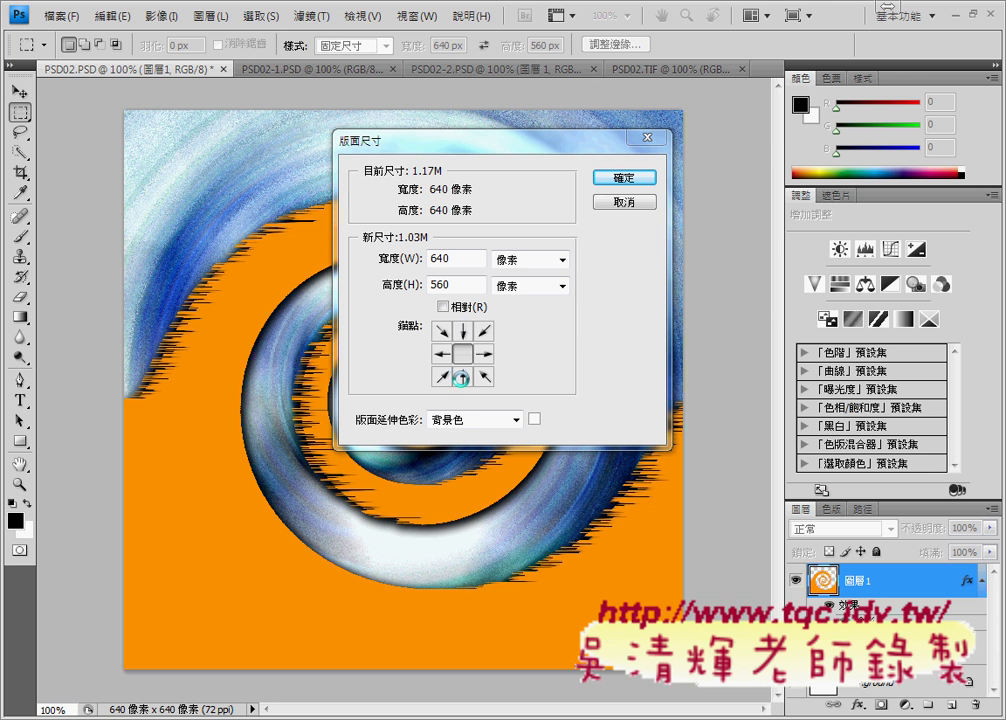
click(463, 377)
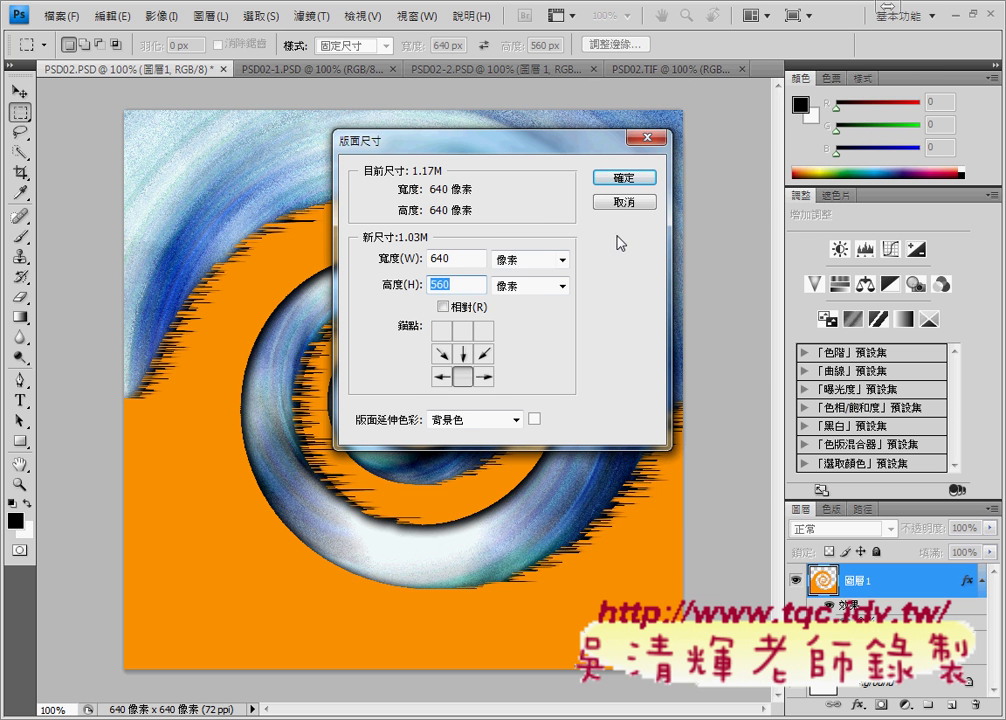
click(630, 178)
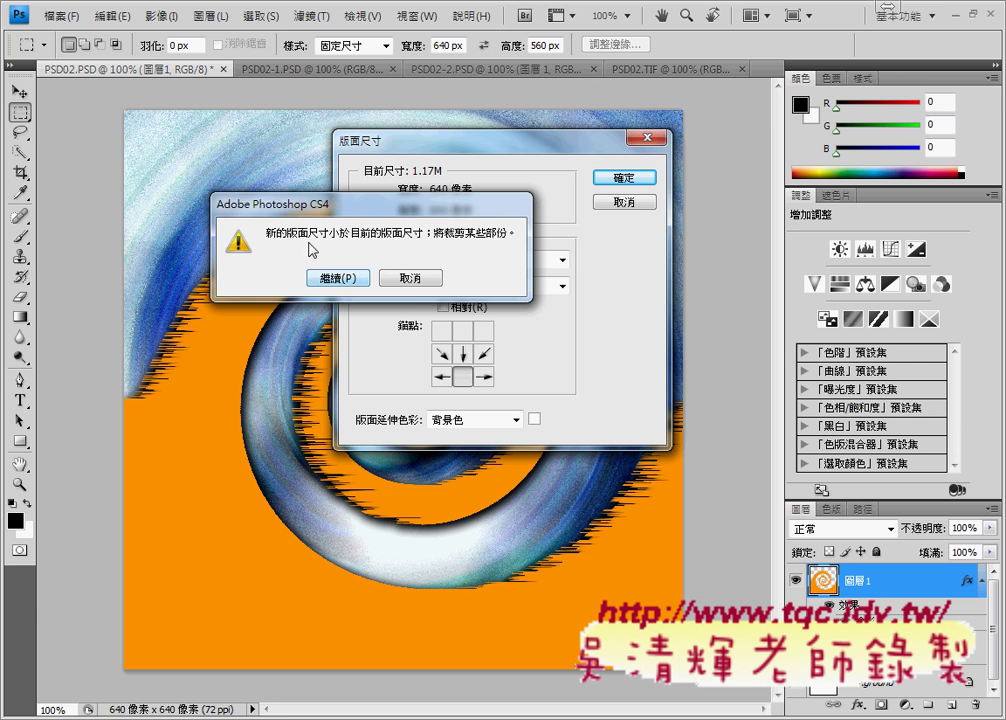
drag(316, 240, 514, 242)
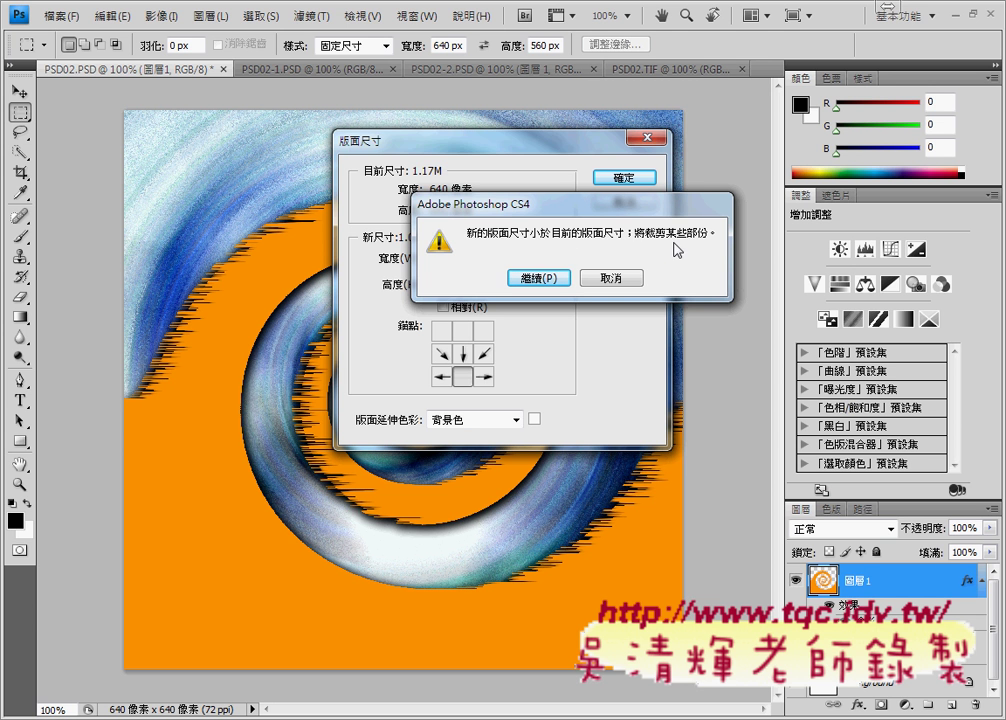
click(549, 279)
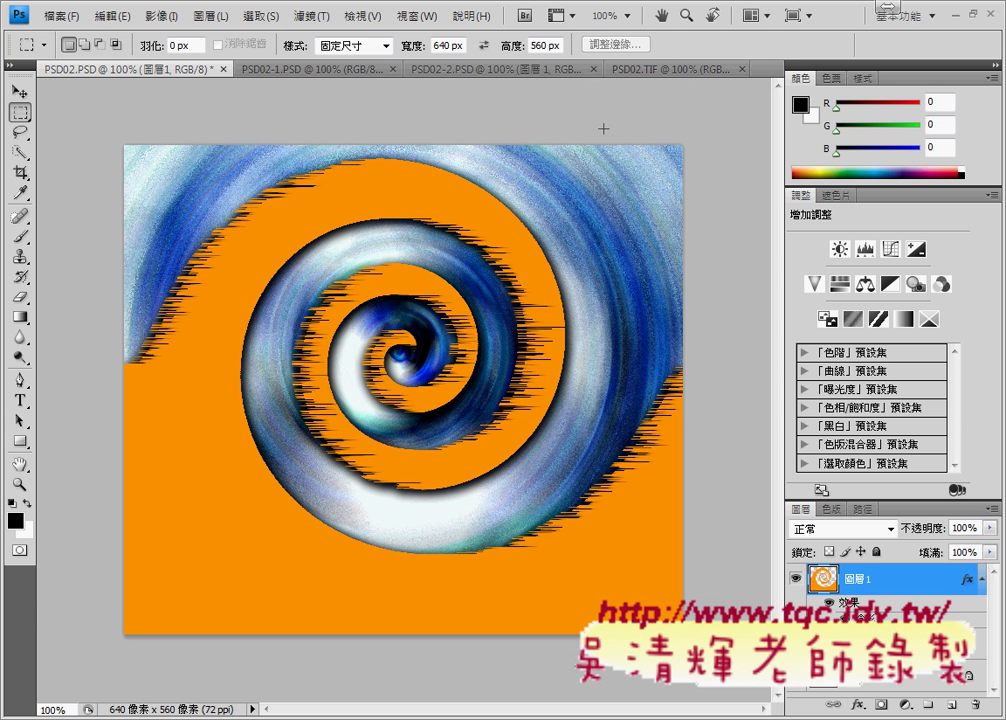
click(667, 76)
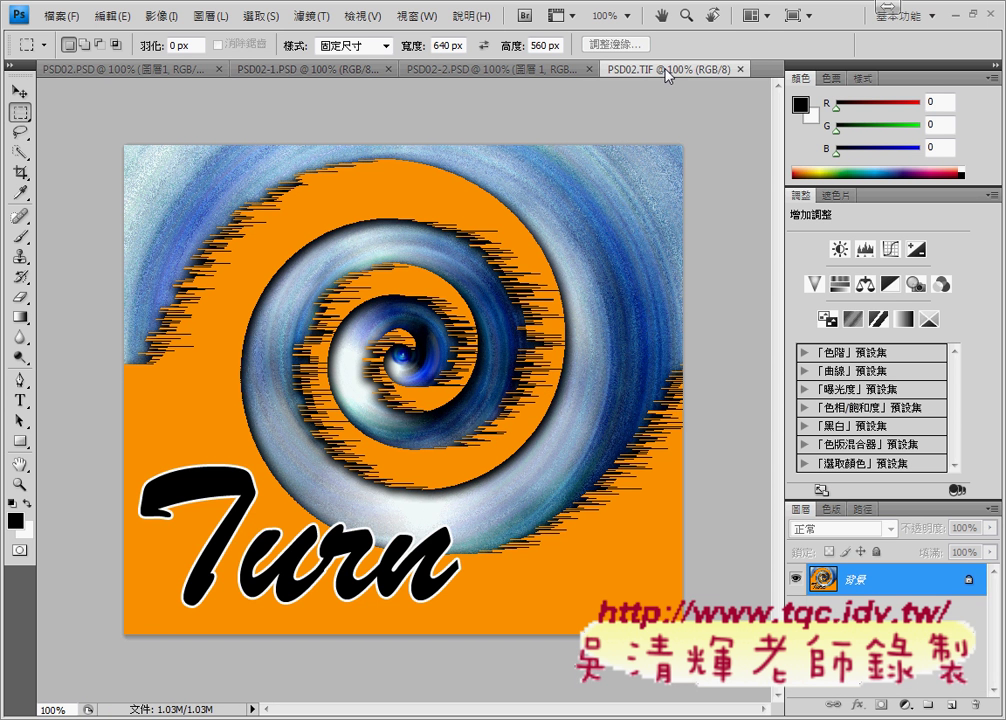
Step: Verify PSD02.PSD's canvas size is 640 × 560 px, then switch to PSD02-2.PSD
click(101, 72)
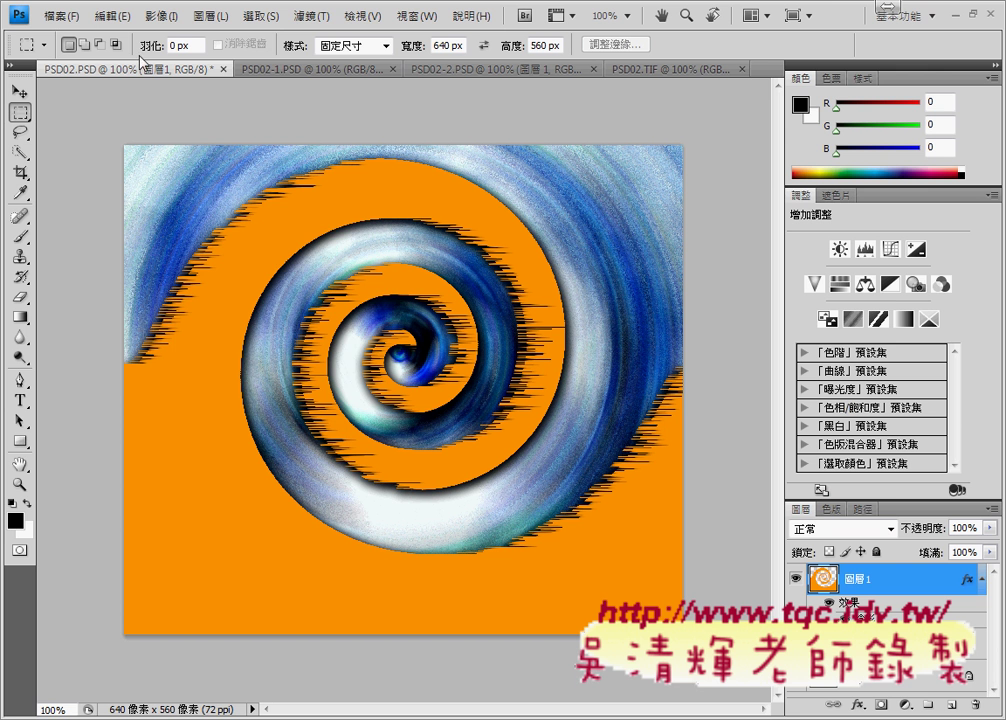
click(150, 17)
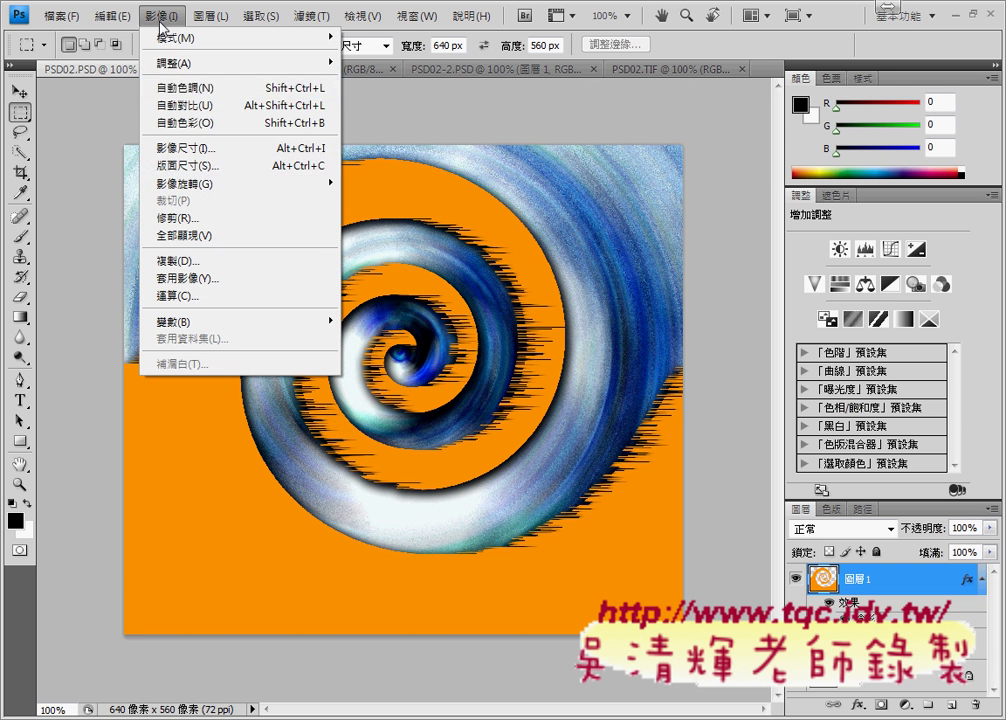
click(211, 170)
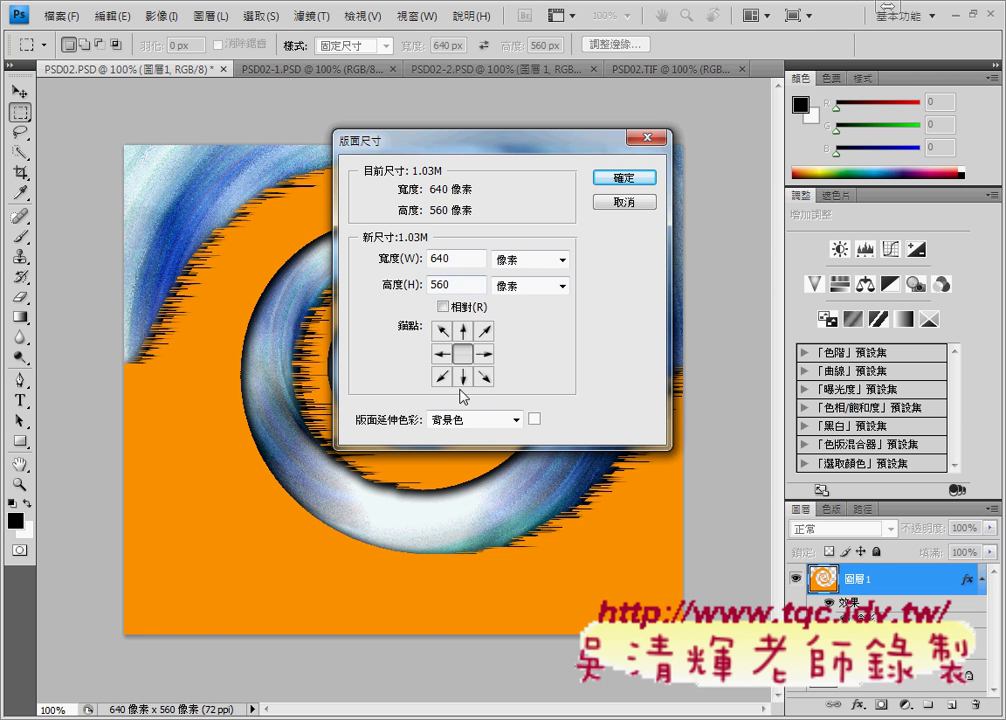
click(621, 204)
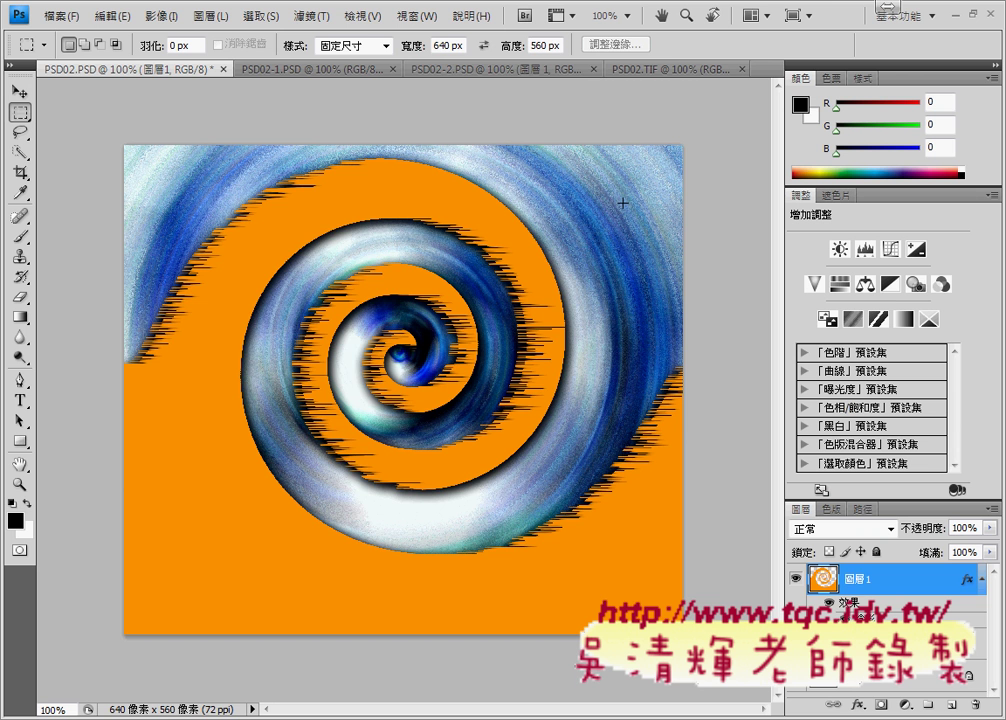
click(482, 70)
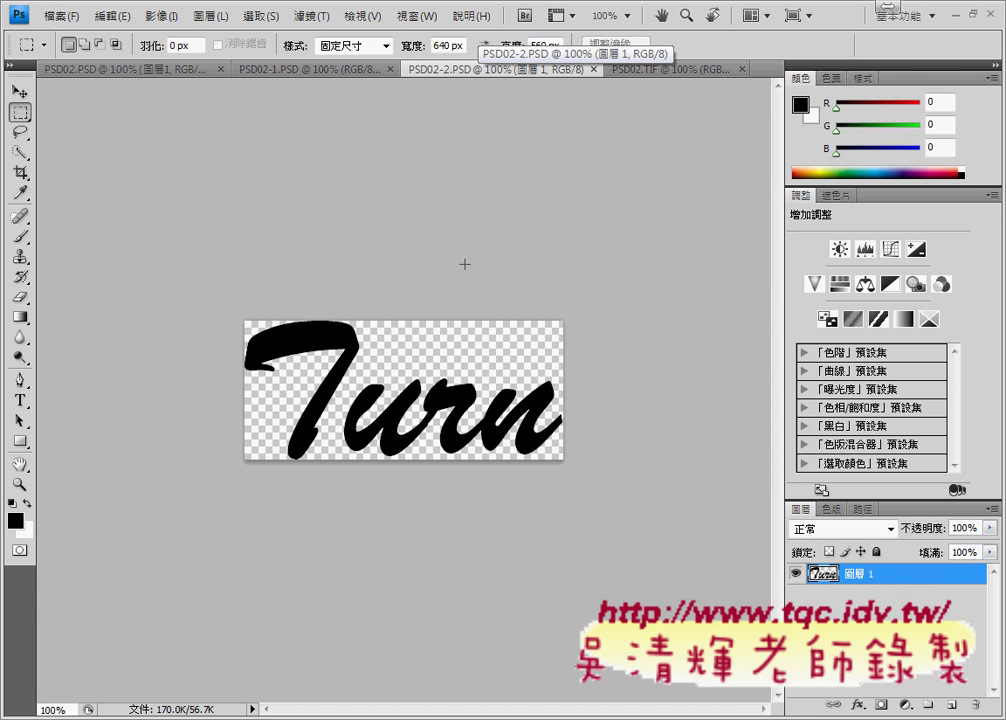
Step: Look over the PSD02.TIF reference, then return to the PSD02-2.PSD Turn document
click(655, 69)
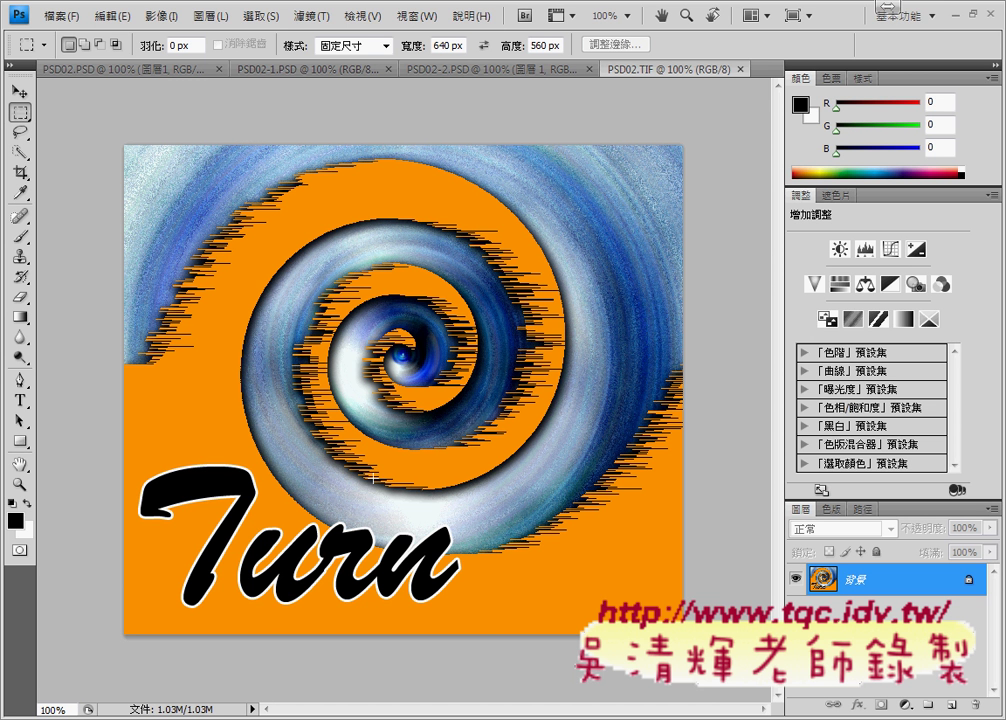
click(475, 70)
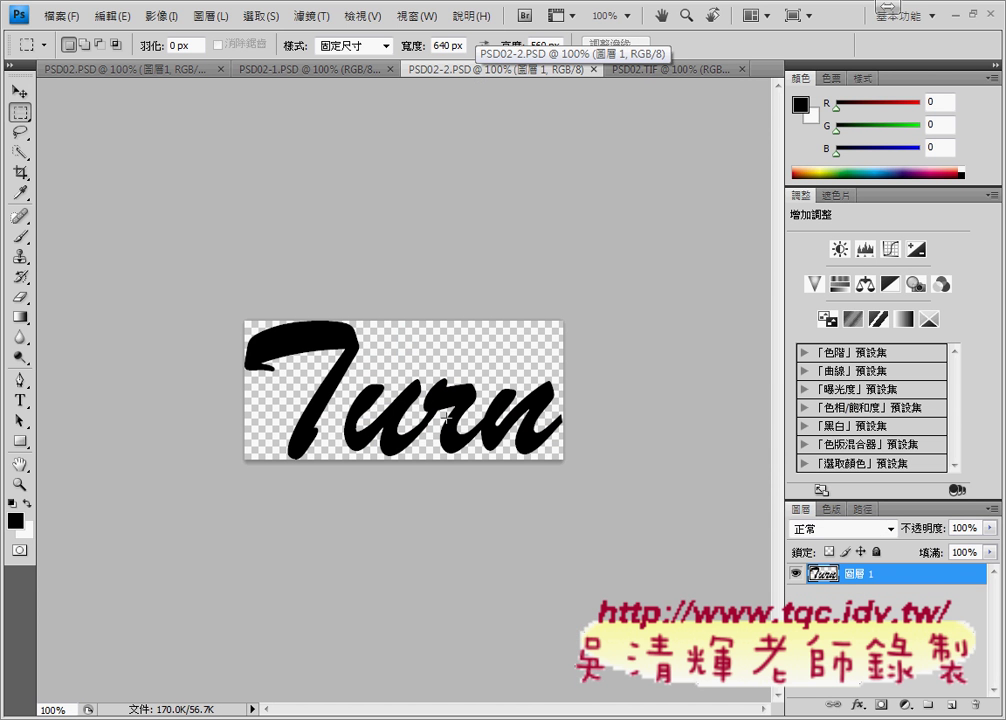
Step: Duplicate the Turn layer 圖層 1 with PSD02.PSD as the destination document
right_click(865, 578)
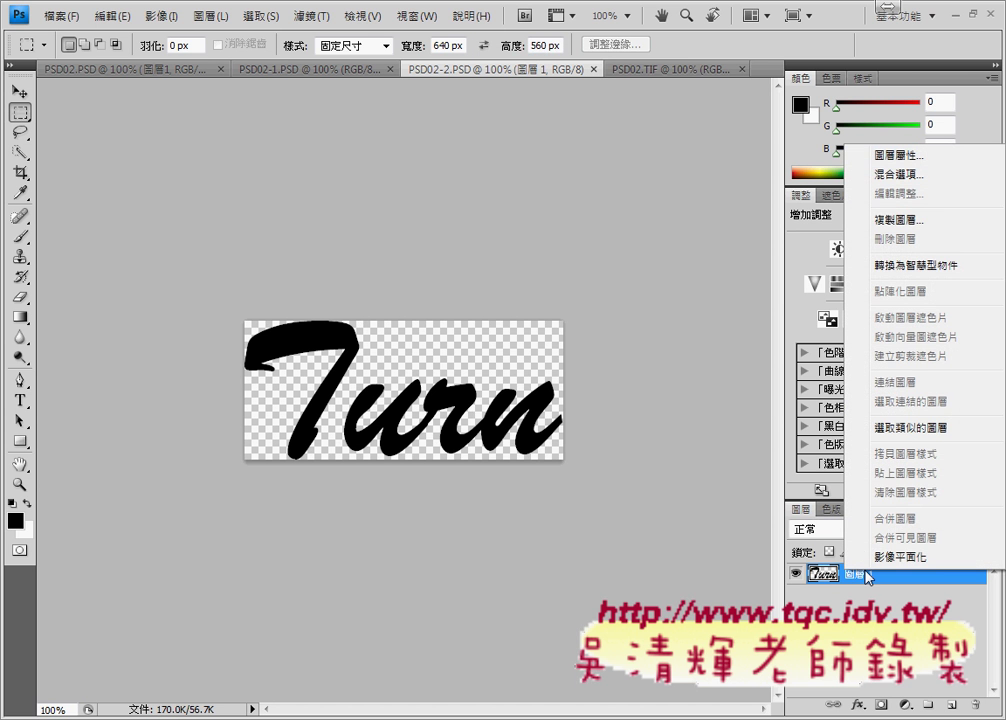
click(885, 219)
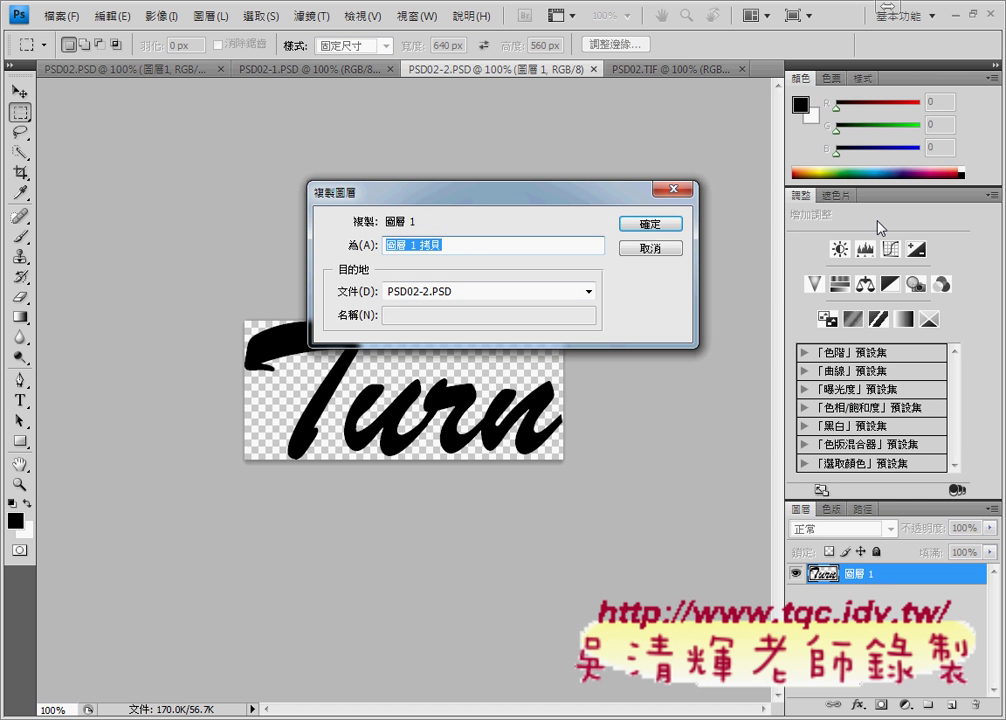
click(570, 290)
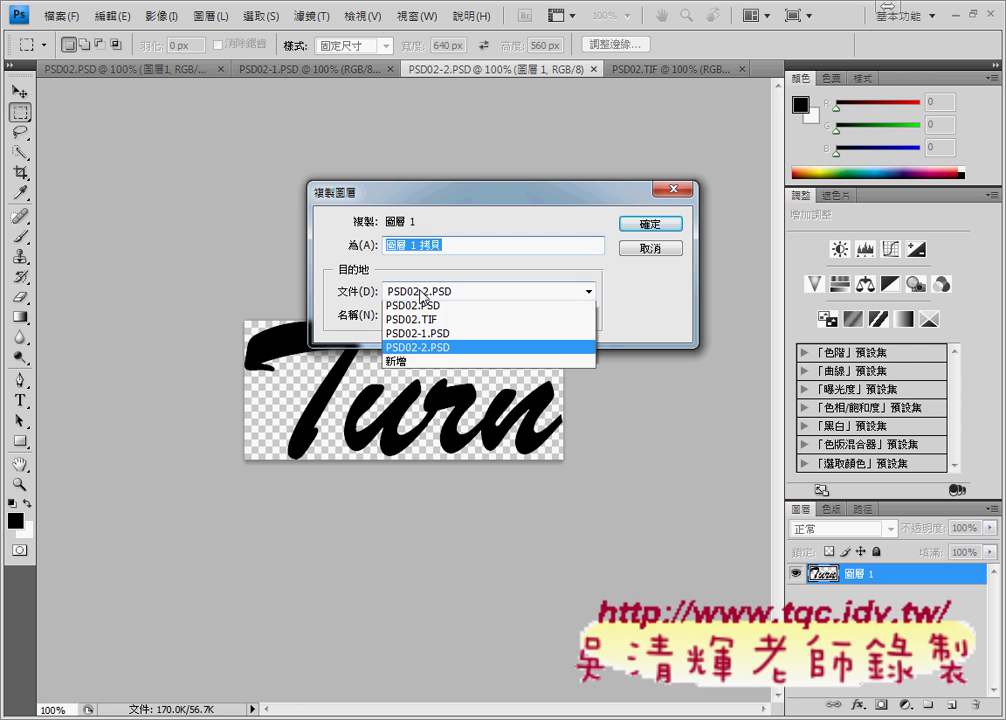
click(433, 310)
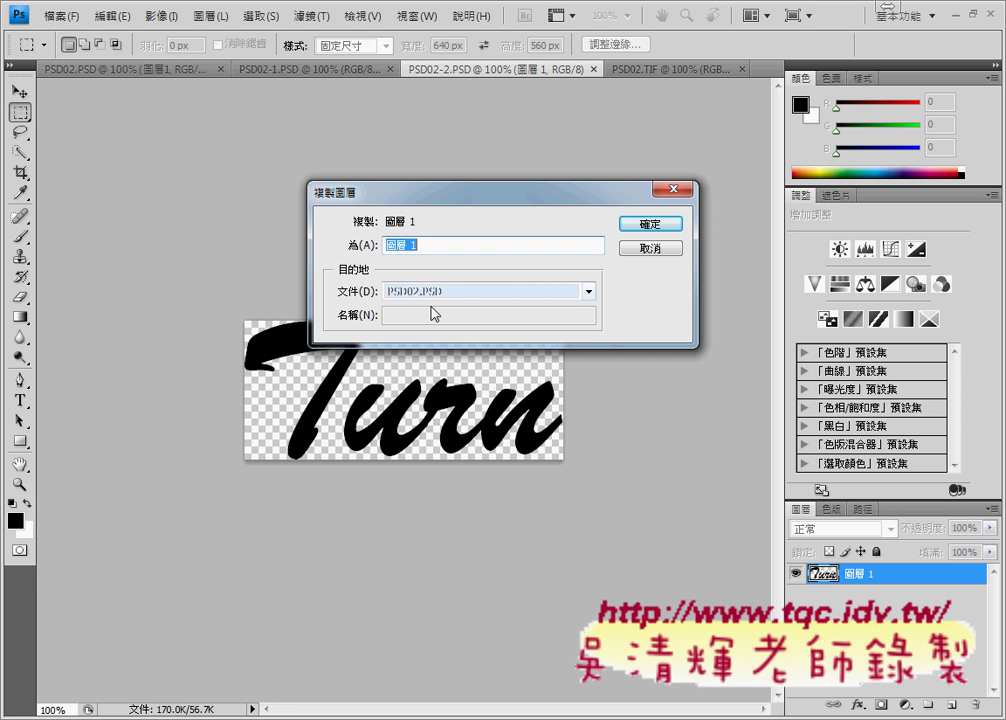
click(660, 224)
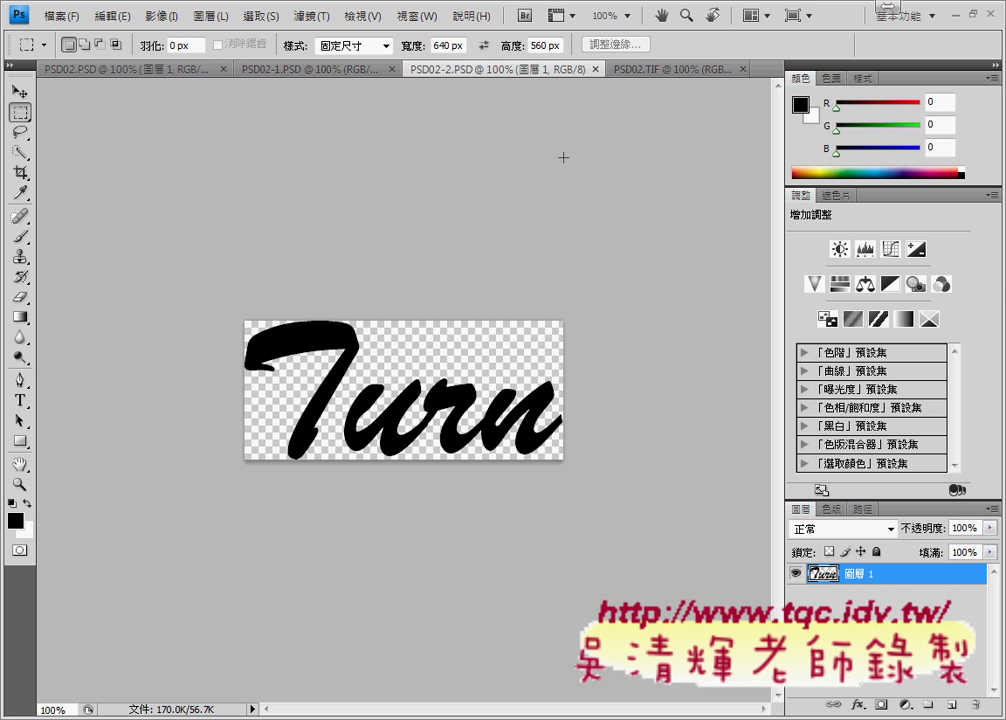
Step: Move the Turn lettering to the bottom-left of PSD02.PSD, fine-tuning against PSD02.TIF
click(90, 70)
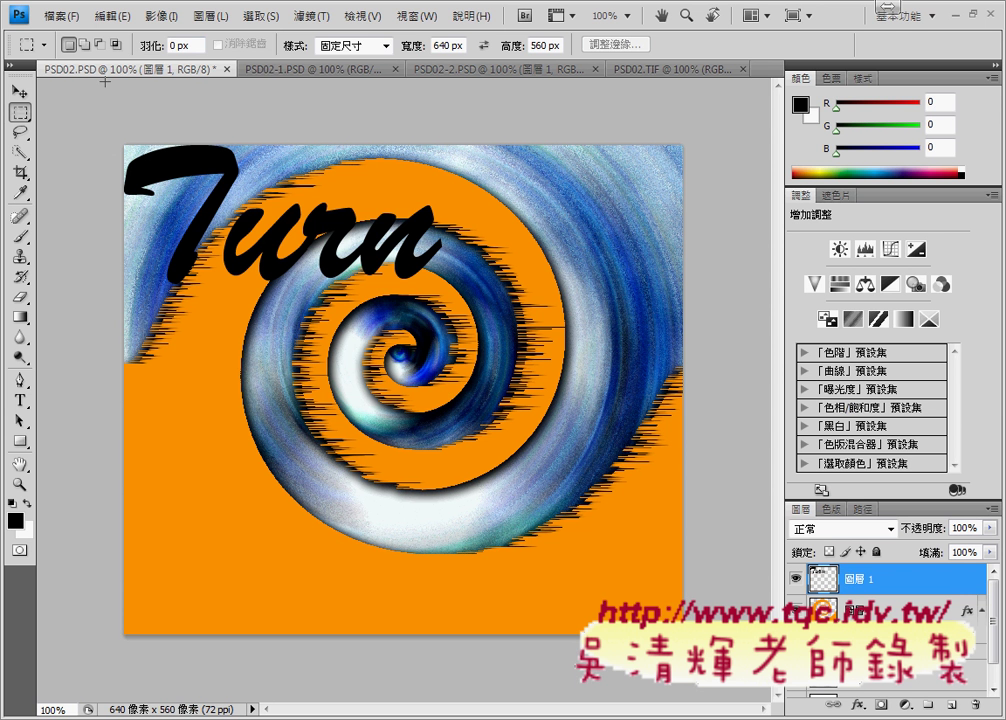
click(19, 92)
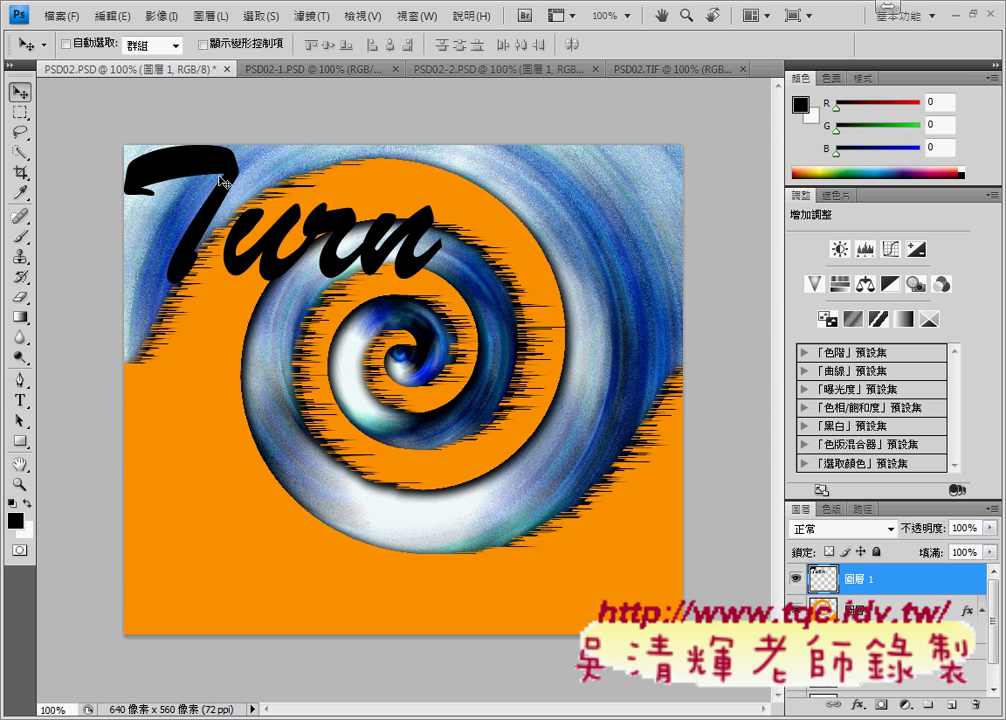
mouse_move(225, 195)
mouse_down()
mouse_move(223, 574)
mouse_move(235, 508)
mouse_up()
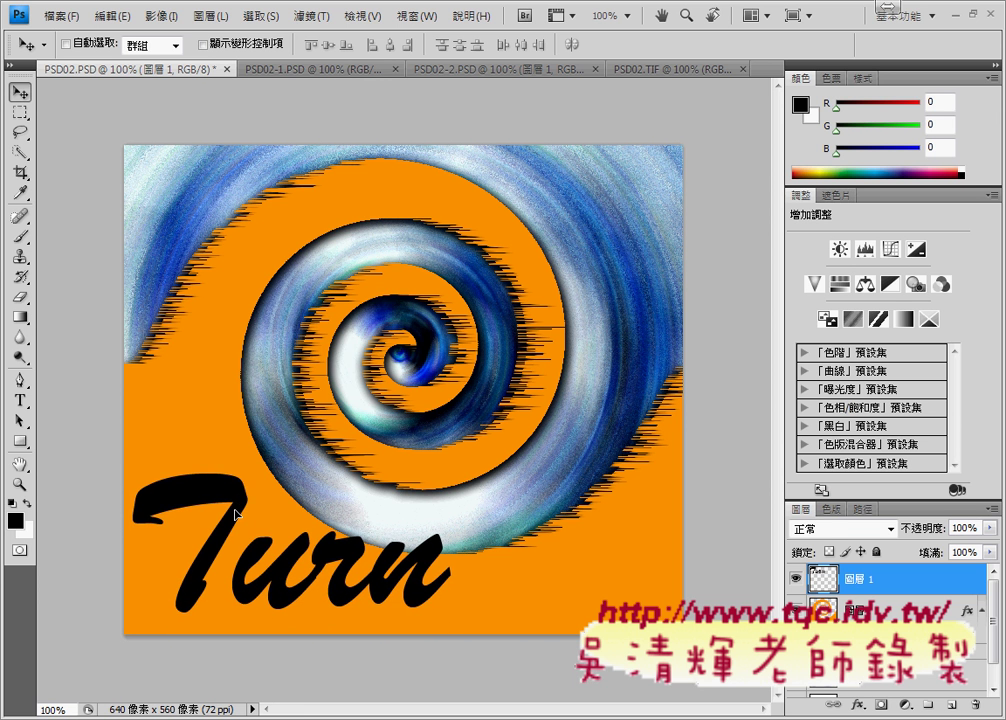
drag(235, 508, 228, 516)
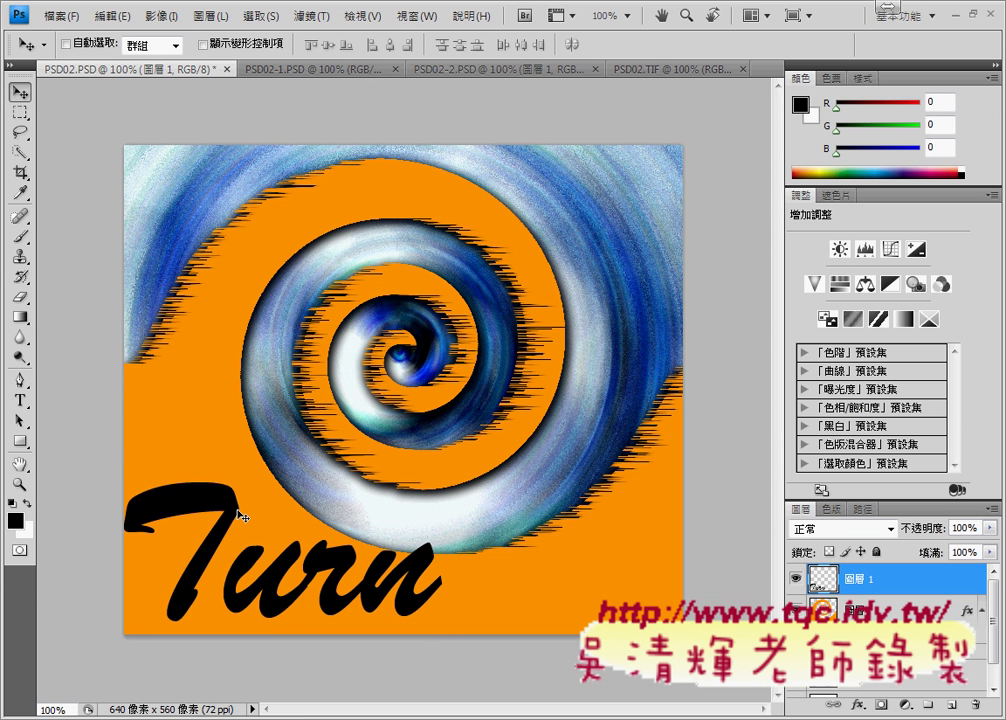
click(633, 70)
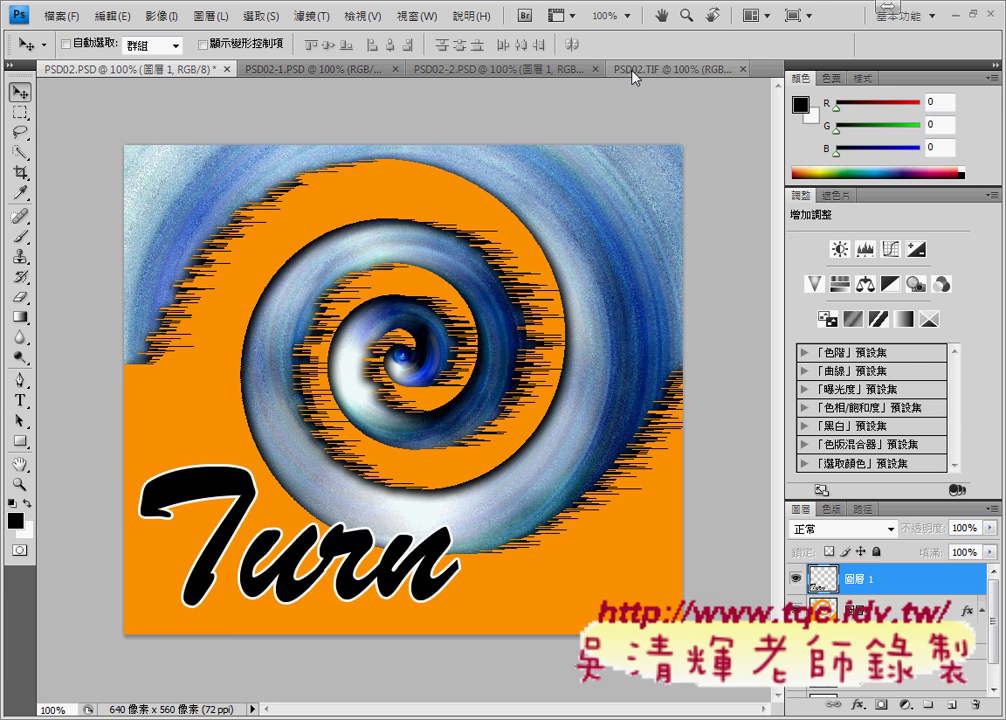
click(165, 69)
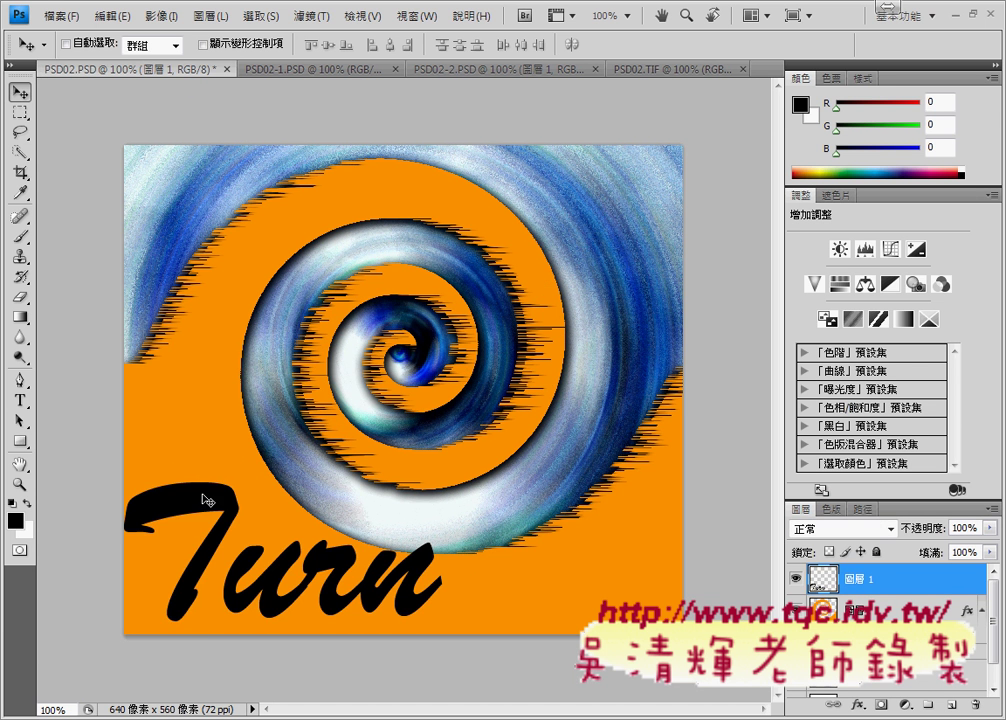
drag(213, 497, 227, 494)
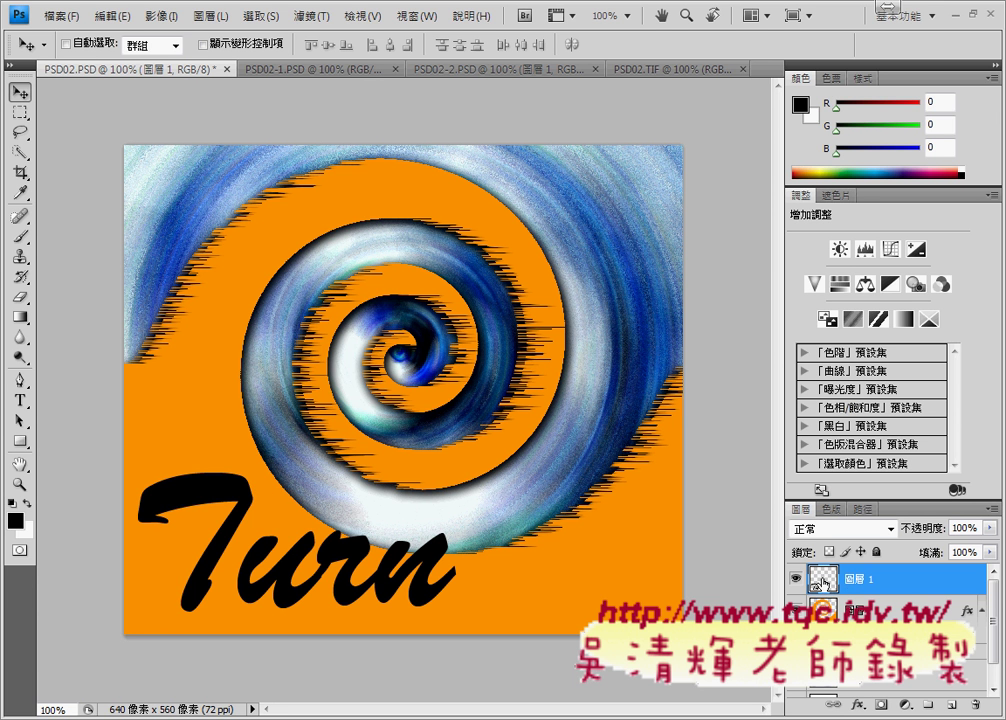
Step: Add a 筆畫 stroke layer style to the Turn lettering and set its colour to white (ffffff)
double_click(822, 588)
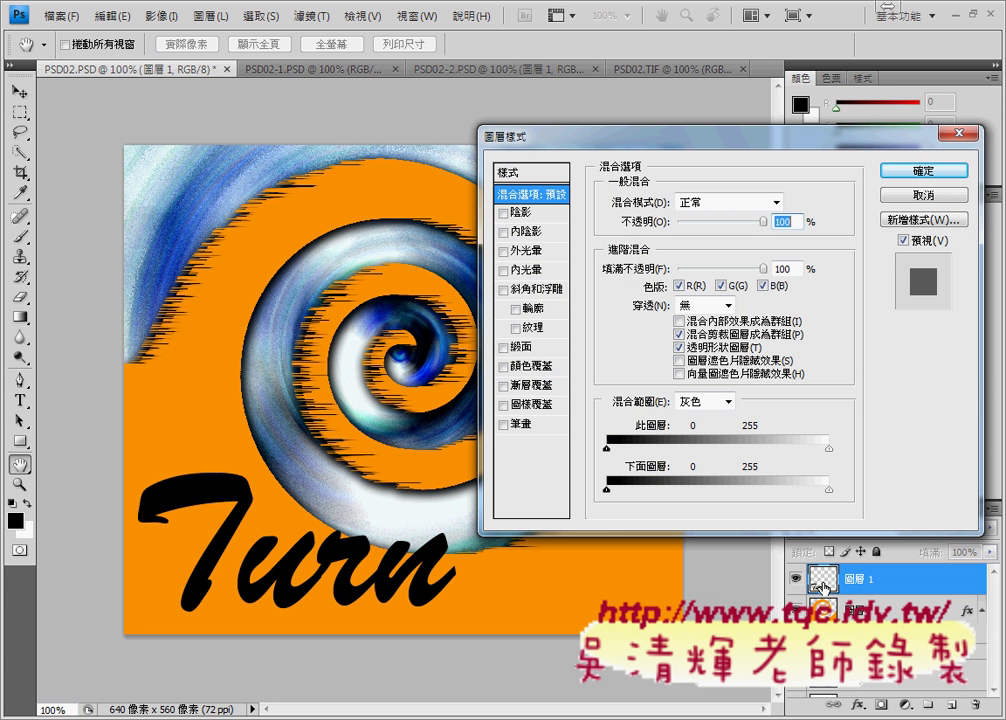
click(520, 424)
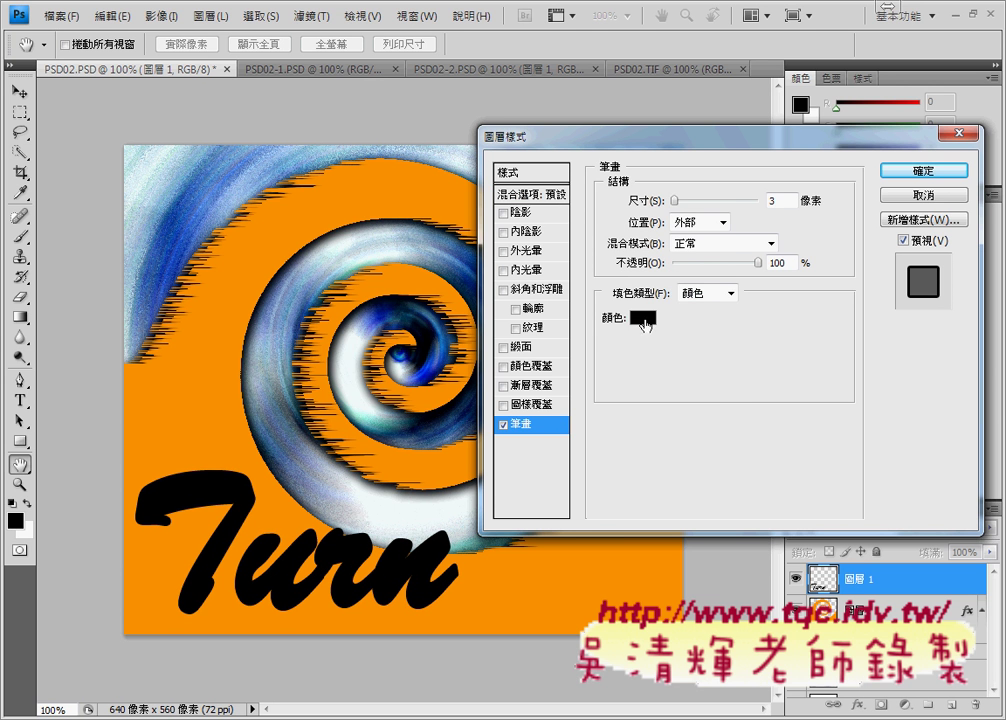
click(642, 318)
drag(488, 377, 280, 150)
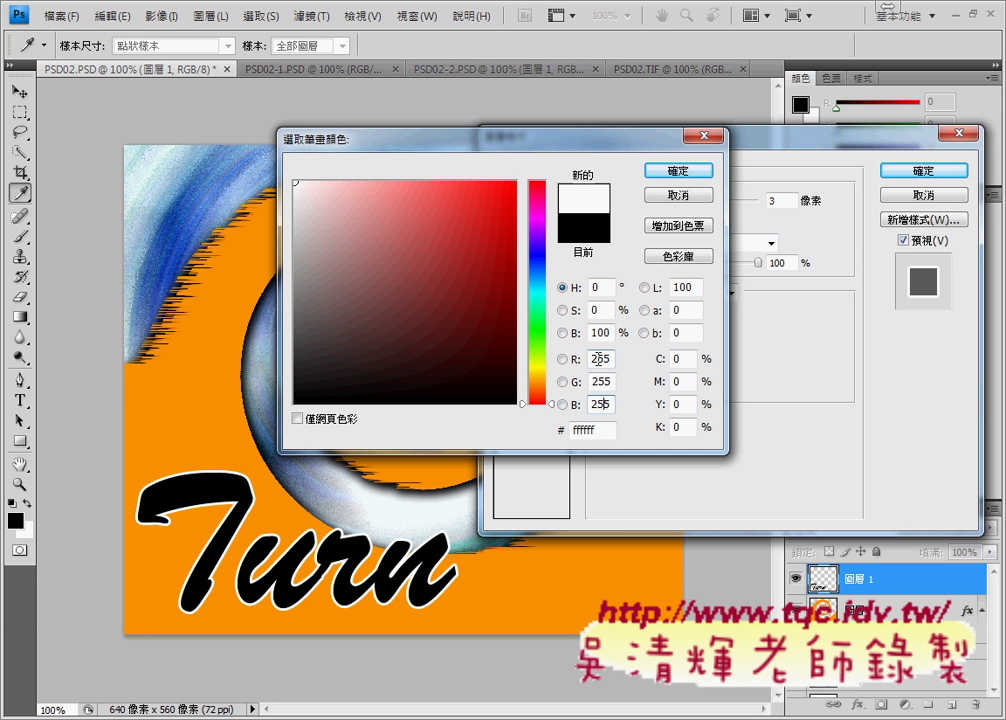
Step: Confirm white as the stroke colour for the Turn lettering
click(678, 172)
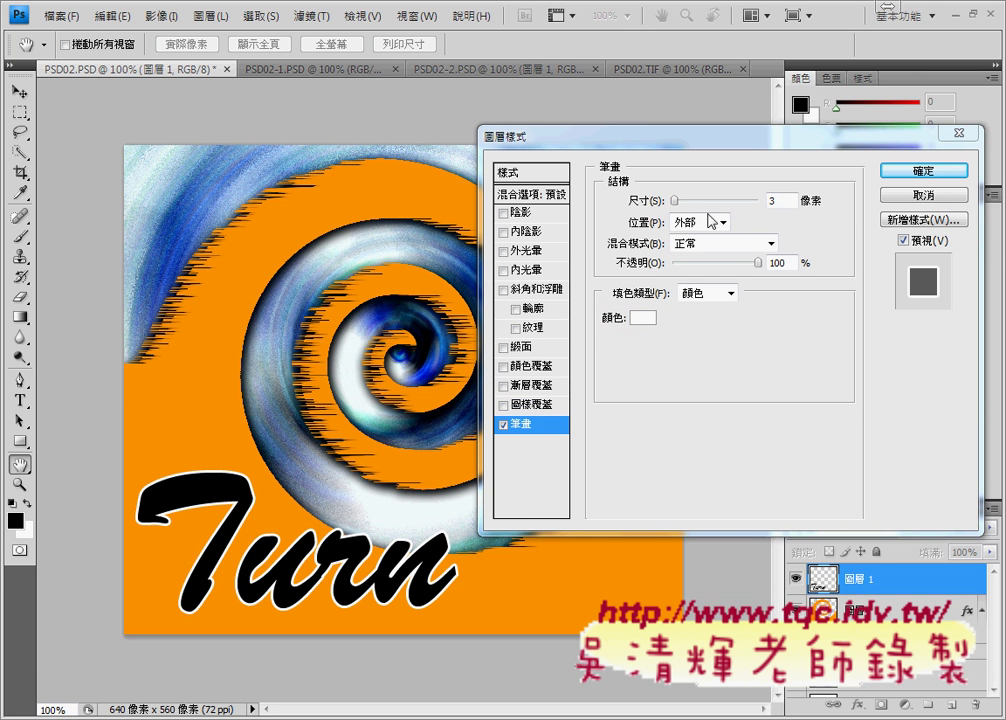
Step: Set the white outside stroke size to 3 px and apply the layer style to the Turn layer
click(675, 203)
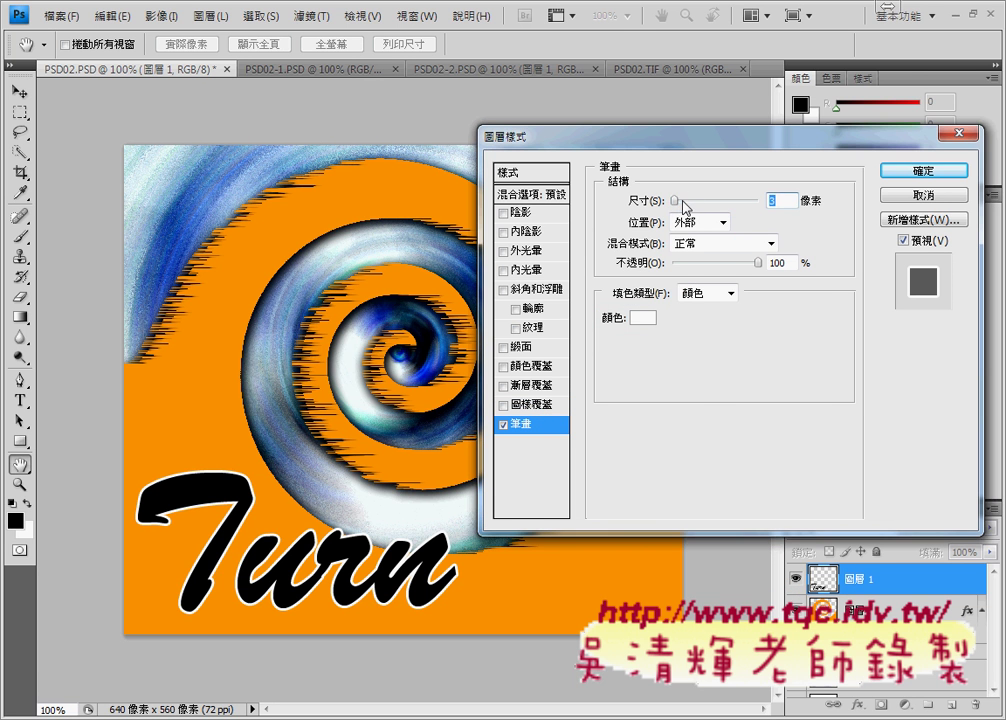
drag(683, 201, 682, 211)
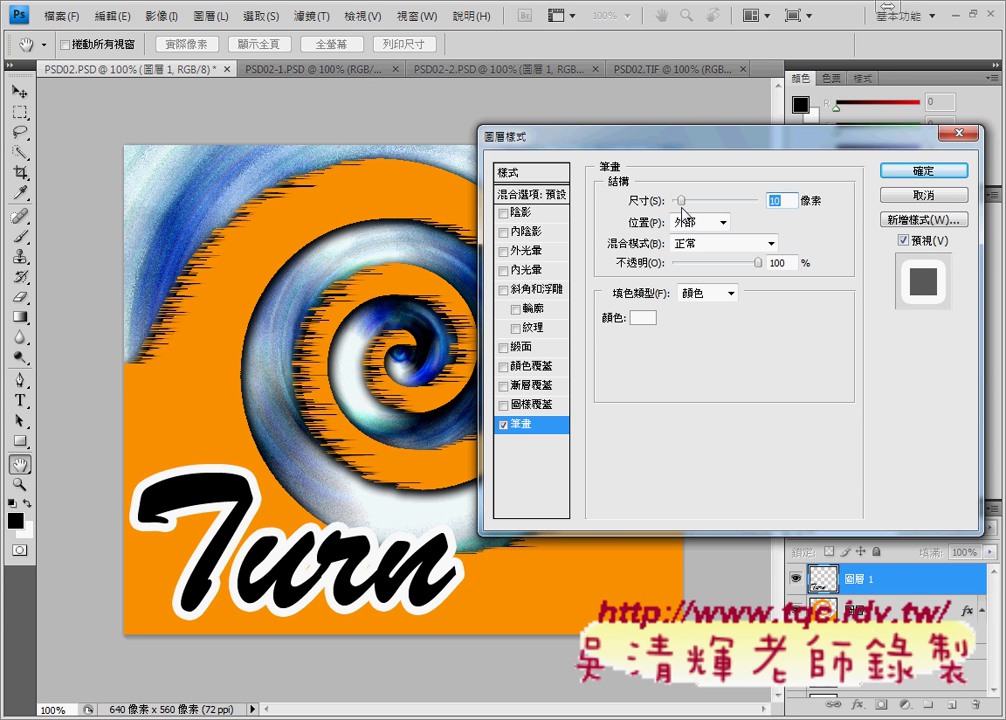
text(3)
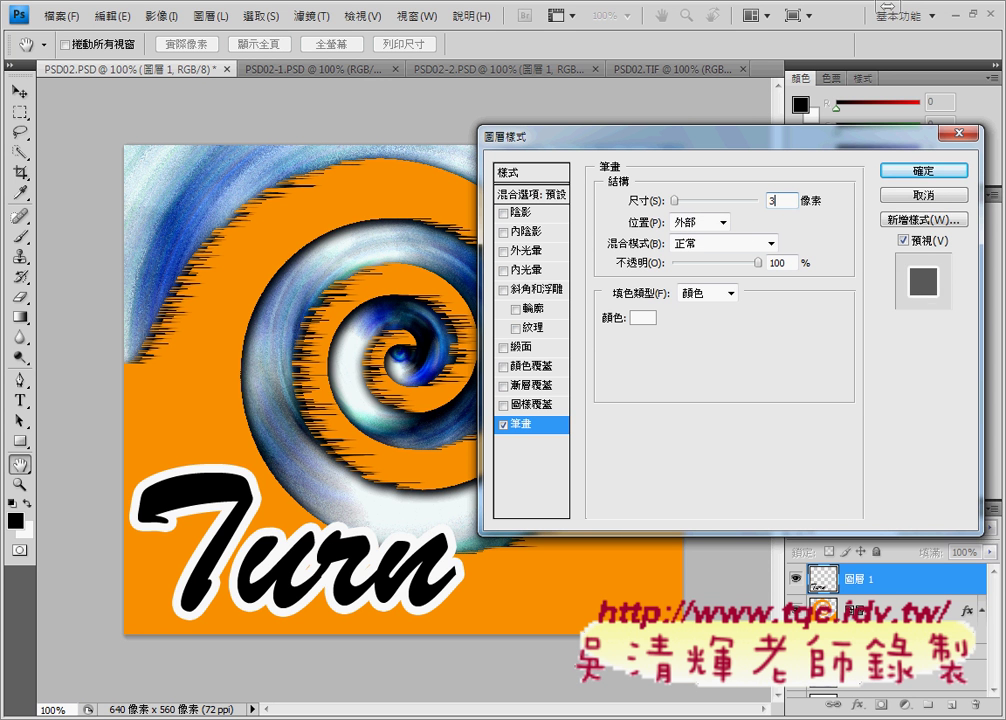
click(937, 177)
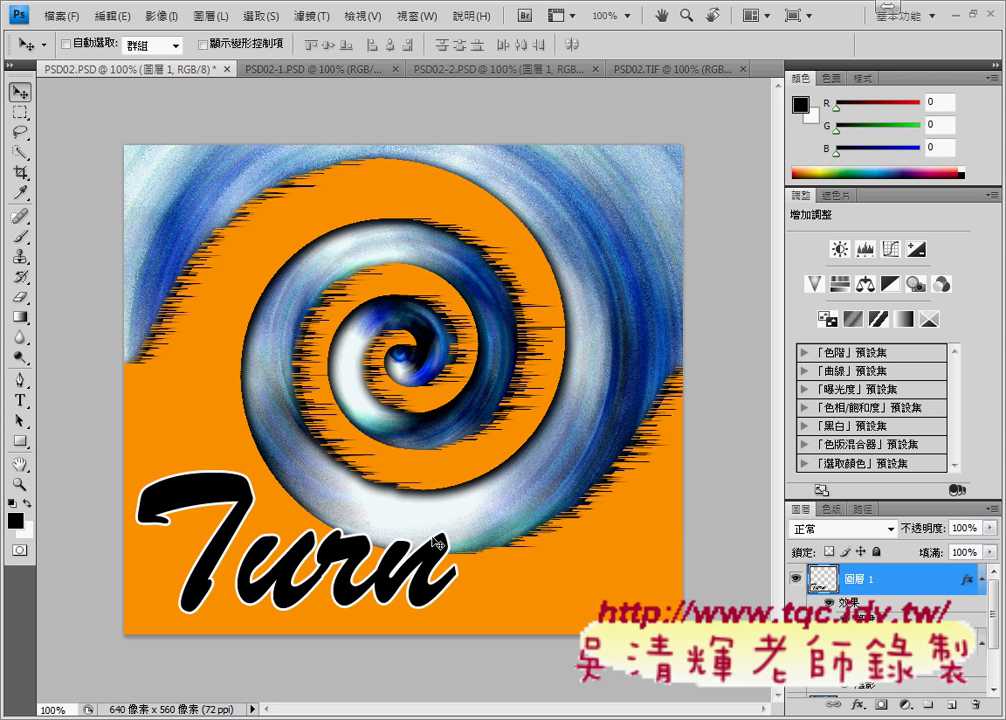